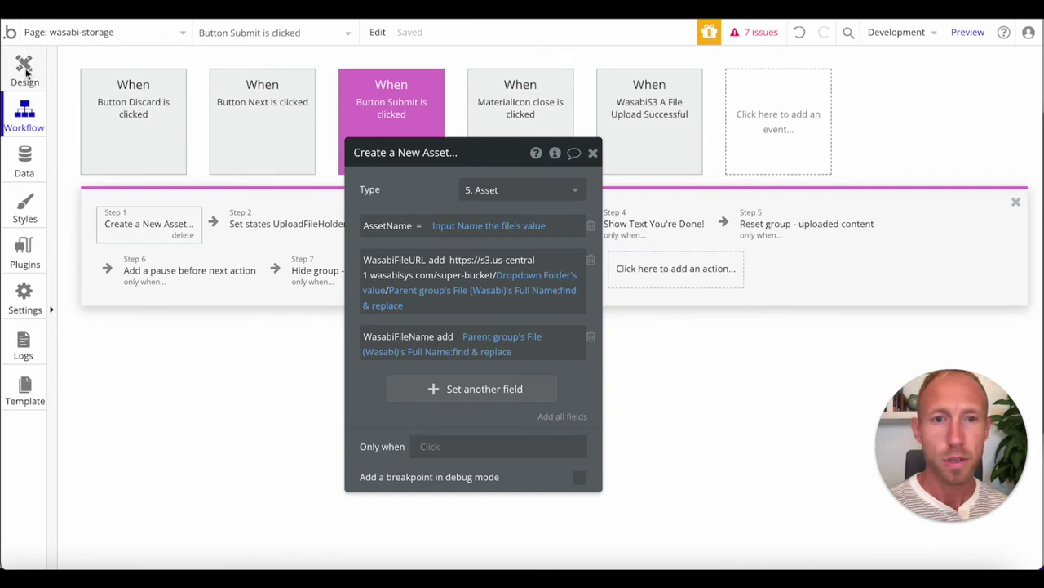
Set the container layout of Group Body - Preview to Column and check the layout of its video, image and left column elements.
left_click(26, 72)
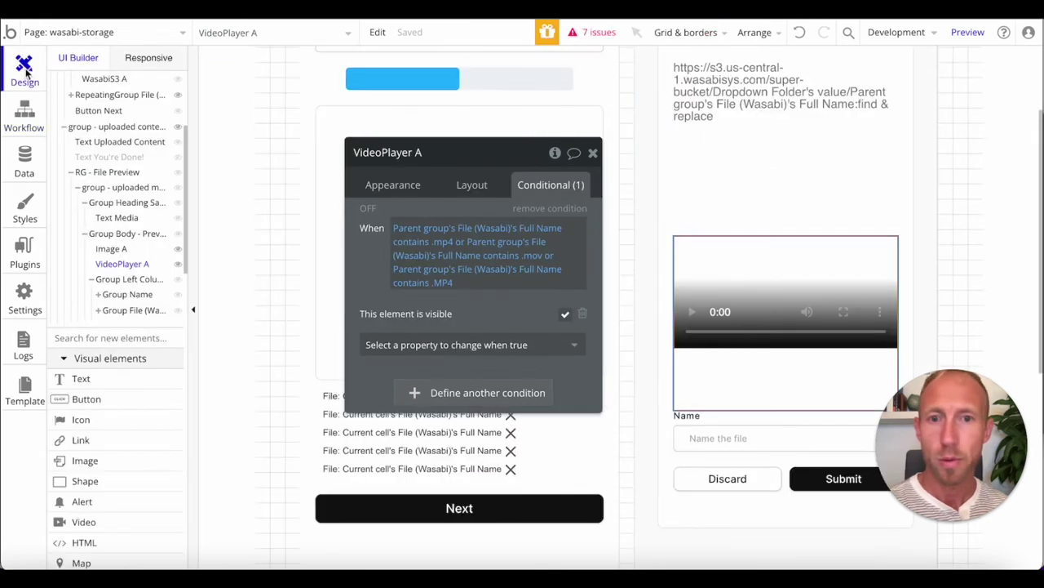
left_click(129, 234)
left_click(392, 185)
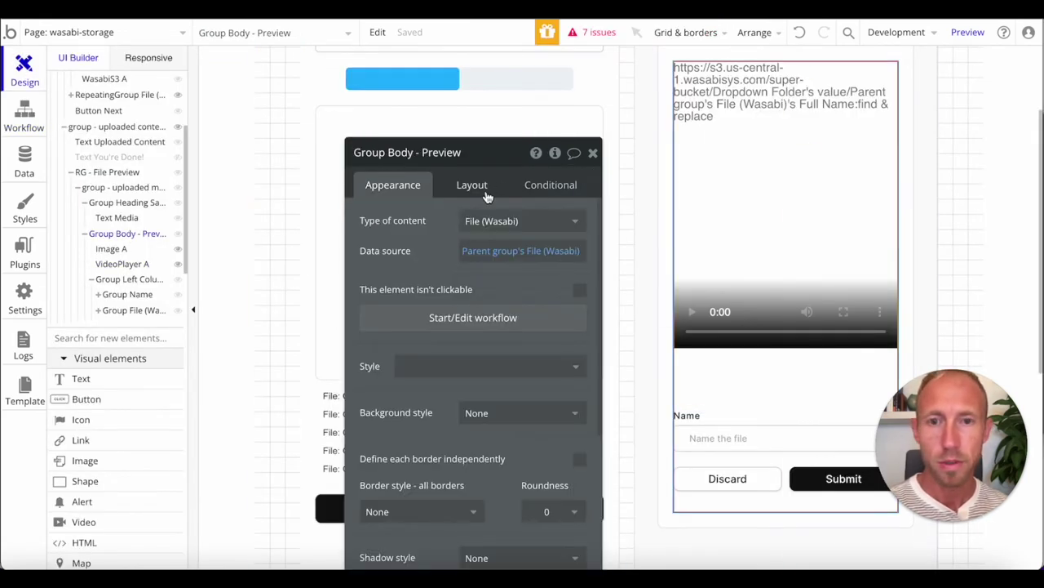
left_click(469, 188)
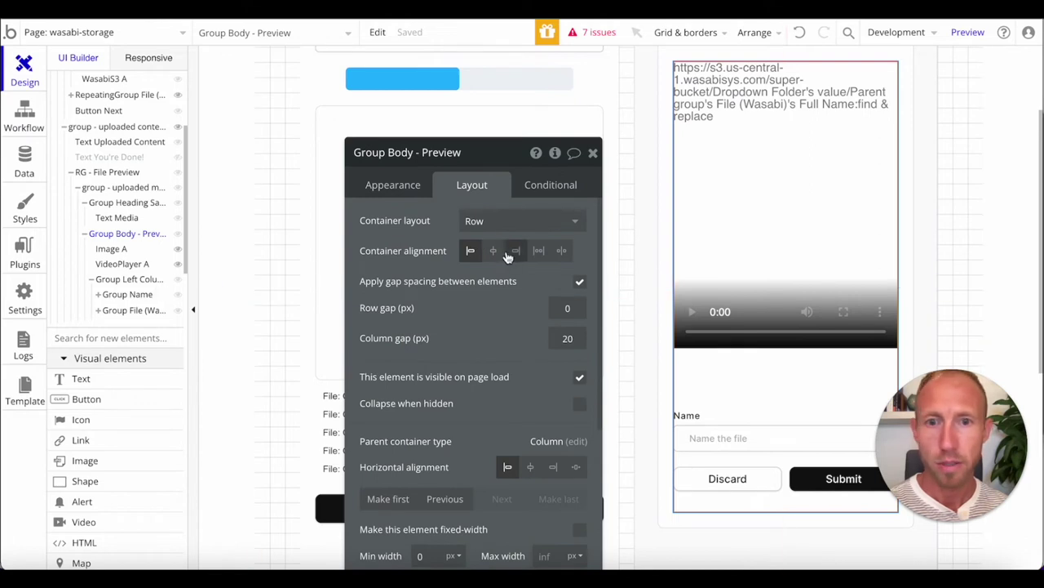
left_click(489, 229)
left_click(489, 312)
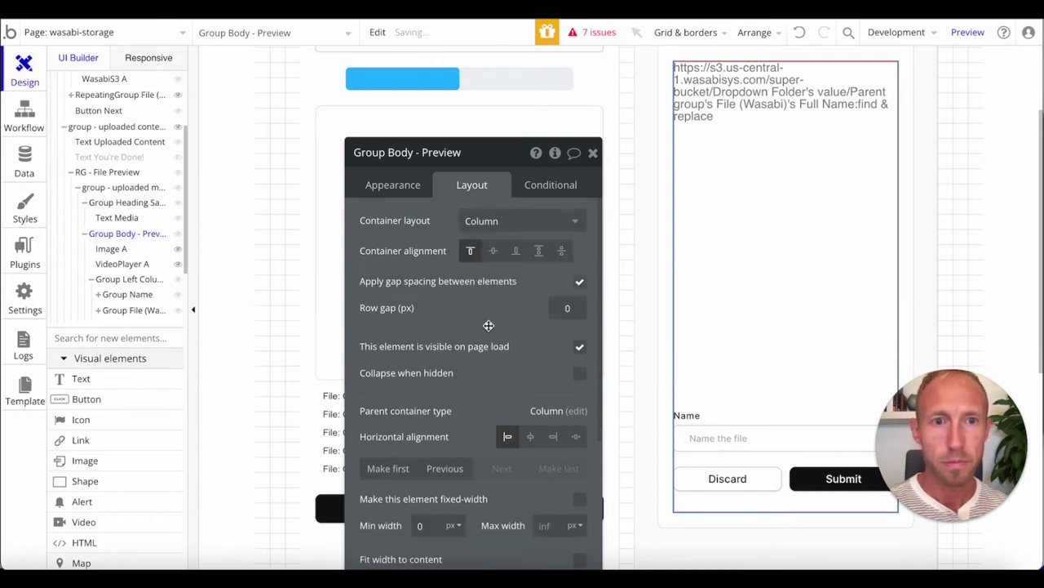
left_click(766, 241)
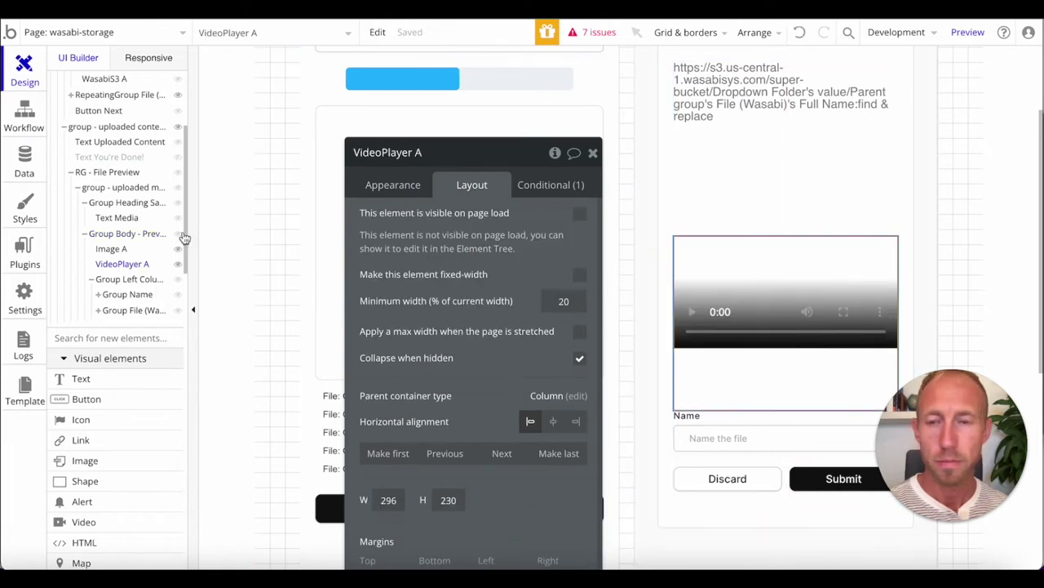
left_click(130, 280)
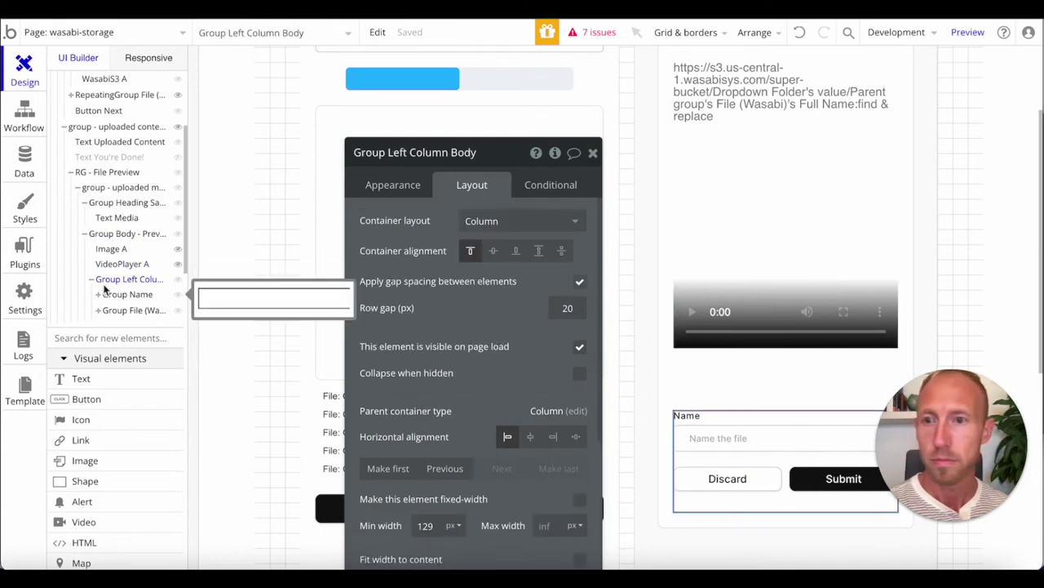
left_click(123, 250)
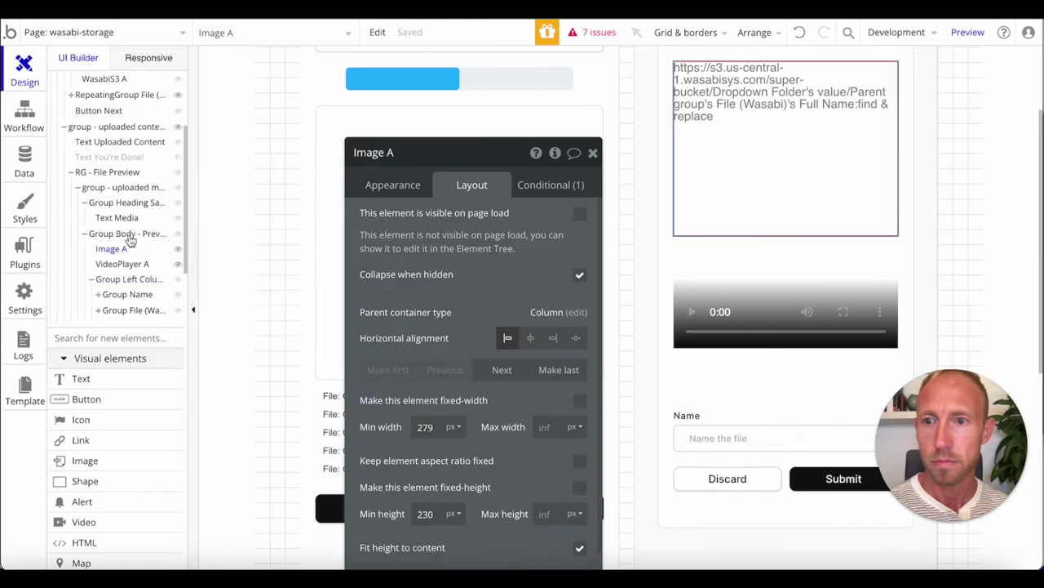
left_click(130, 235)
scroll(805, 213, "up", 3)
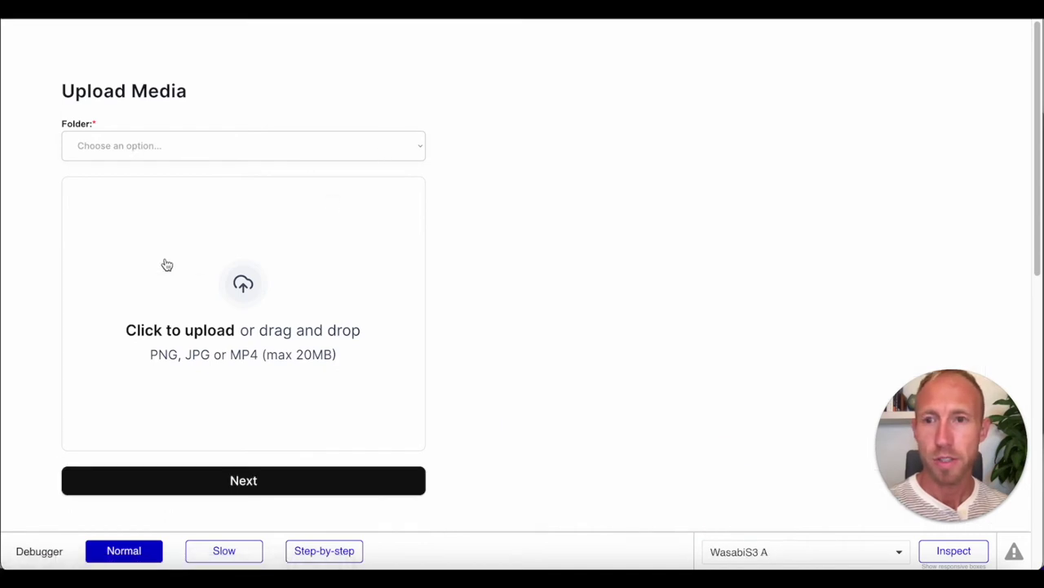
left_click(159, 147)
left_click(81, 212)
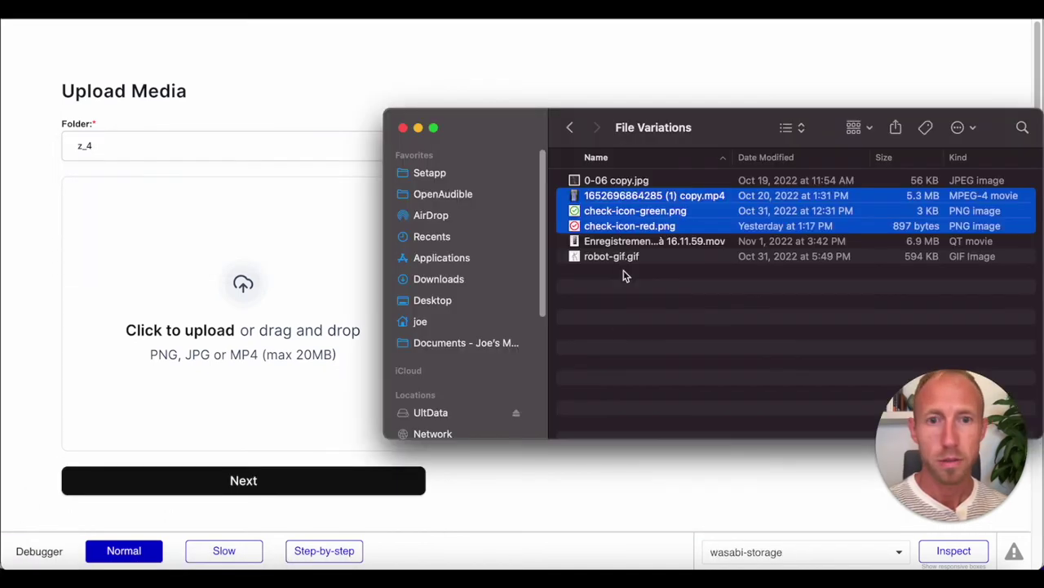
left_click_drag(653, 211, 268, 334)
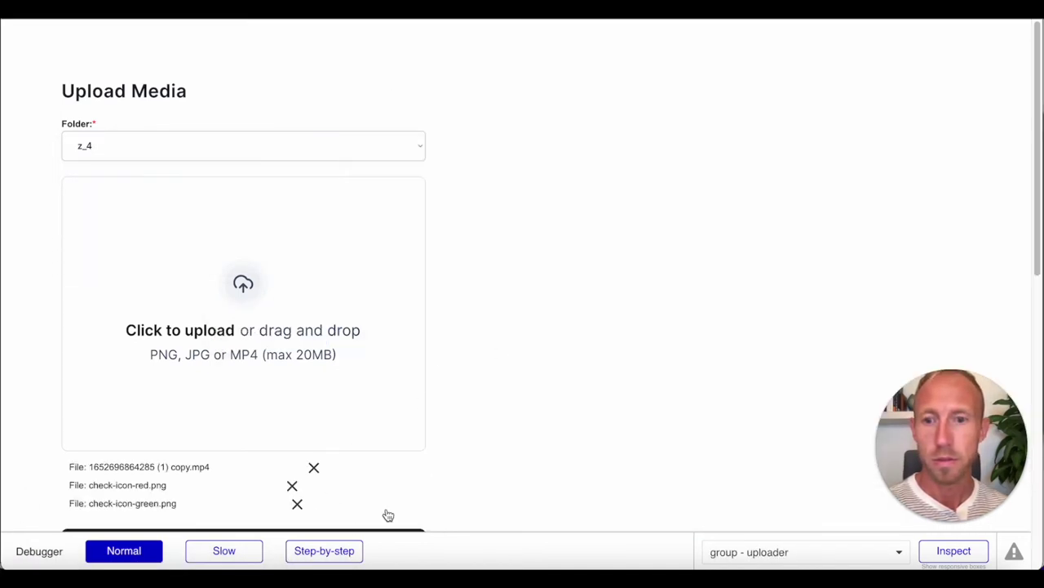
scroll(376, 473, "down", 3)
left_click(368, 417)
scroll(501, 317, "up", 3)
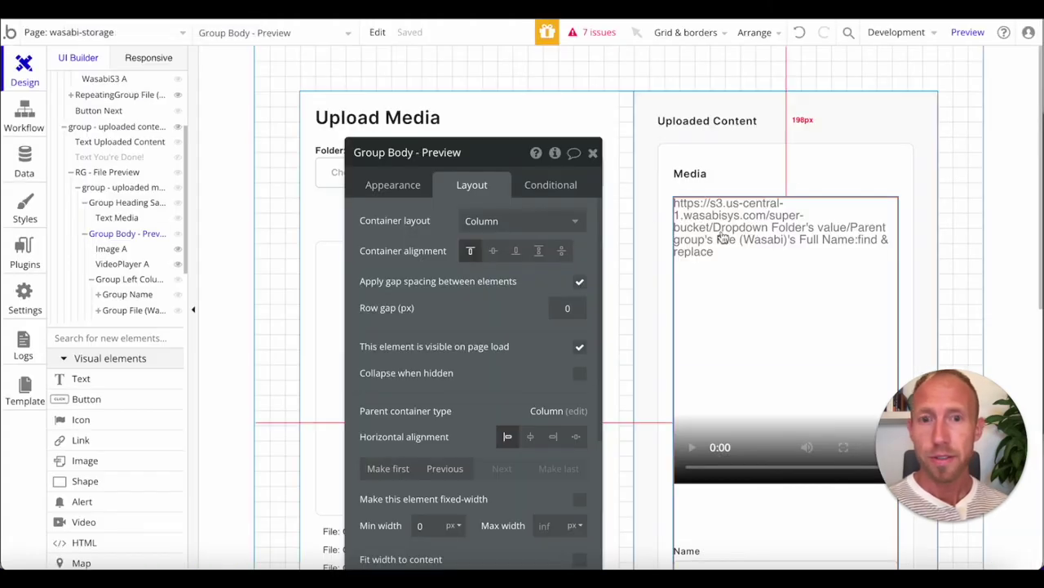
Review Image A's dynamic image URL in the editor and the uploaded media cards in the page preview.
left_click(781, 268)
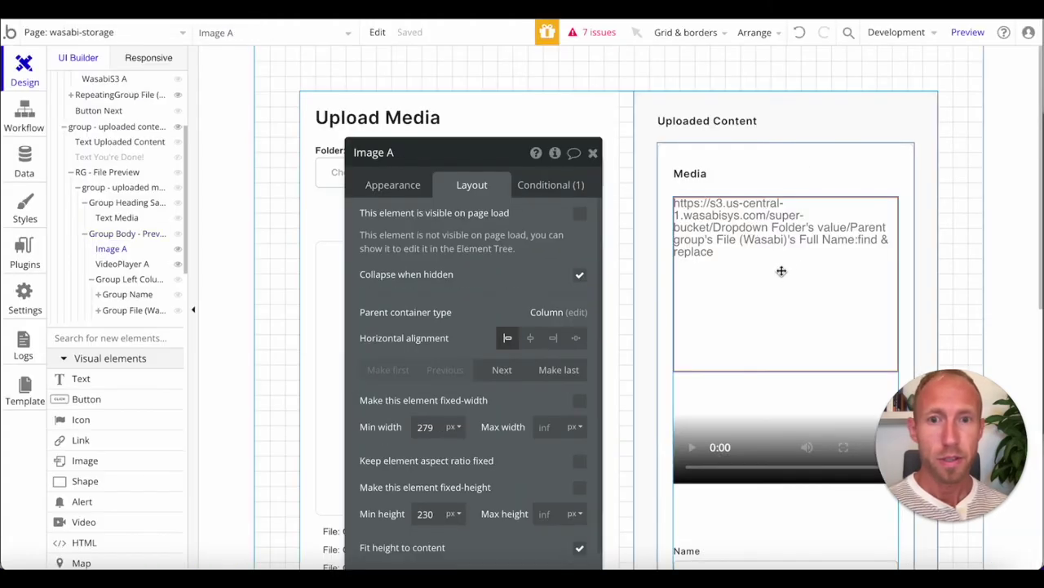
left_click(411, 188)
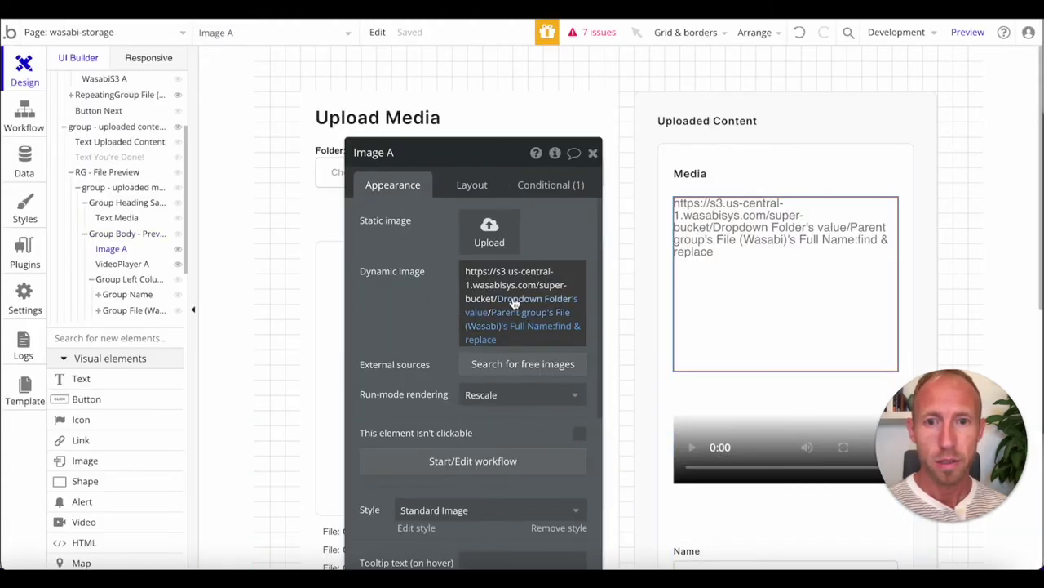
left_click(521, 303)
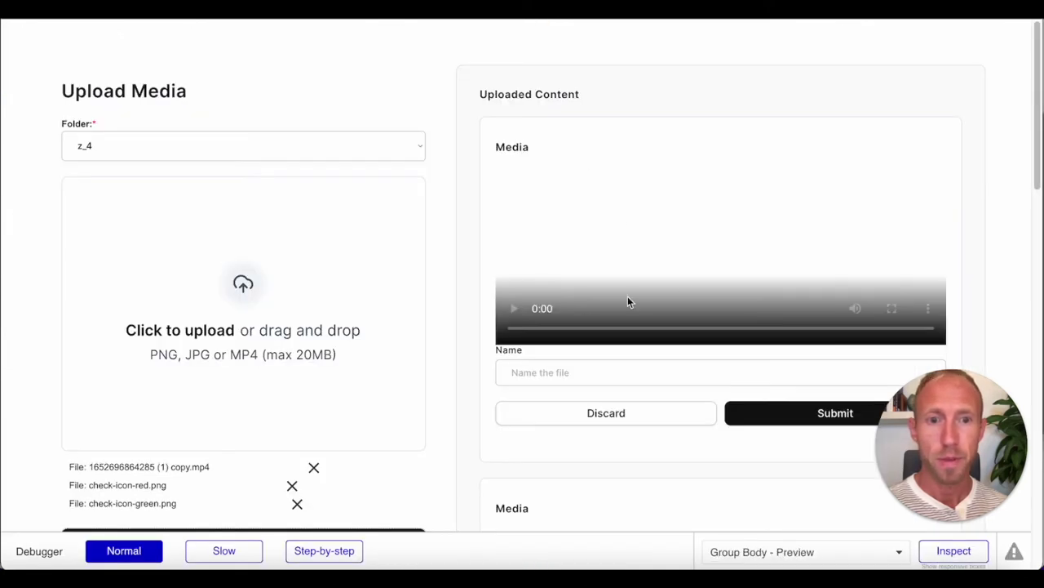
scroll(704, 266, "down", 5)
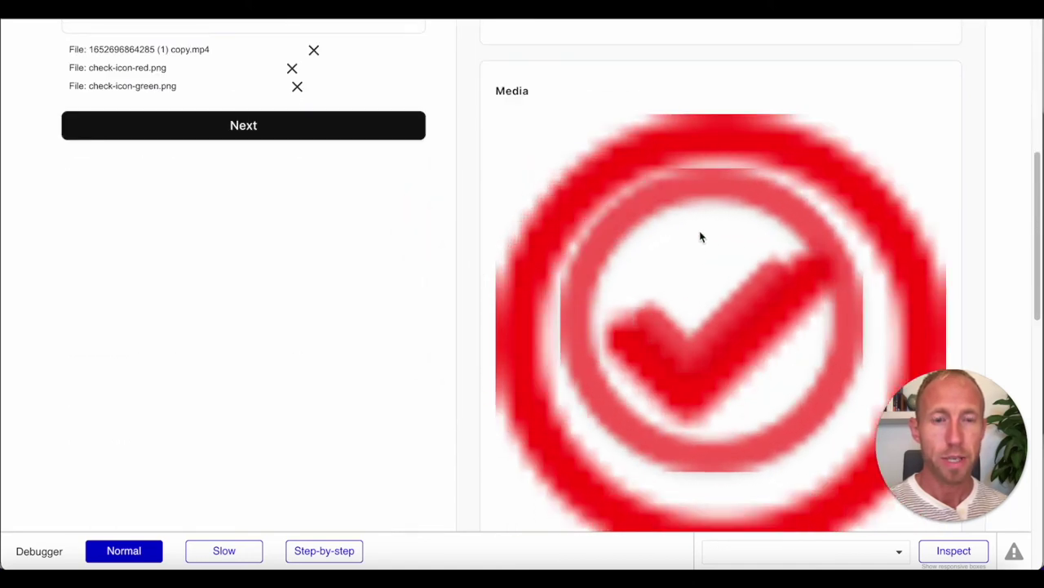
scroll(705, 215, "up", 5)
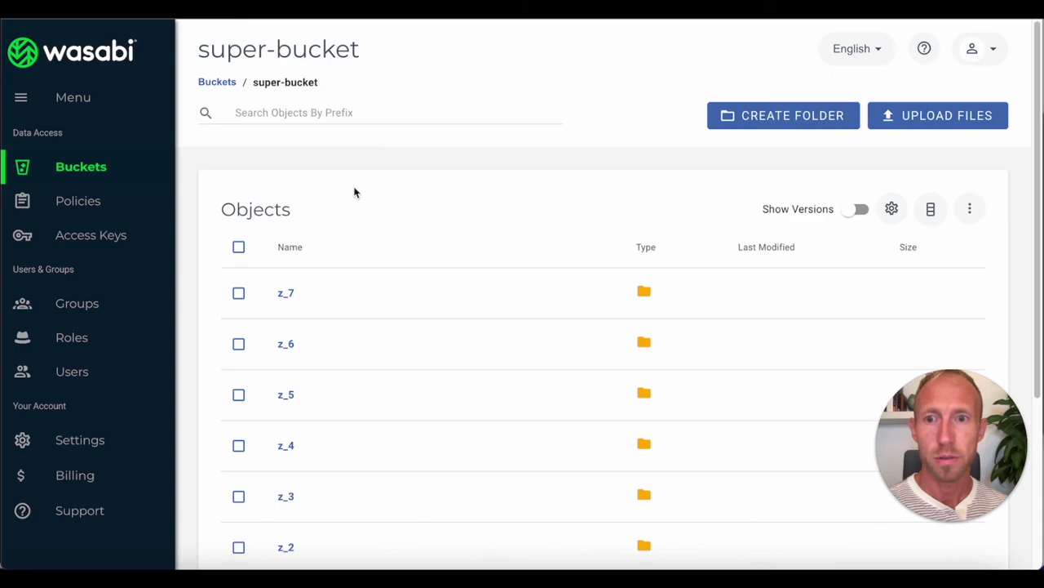
In Wasabi, make the MP4 file in super-bucket's z_4 folder public and check its video in the page preview.
left_click(286, 444)
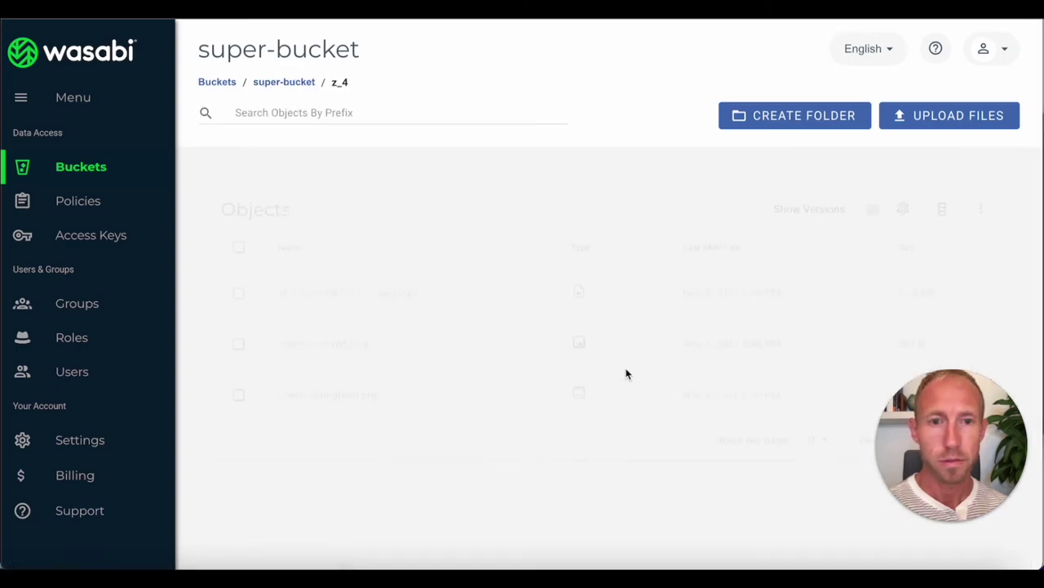
left_click(332, 292)
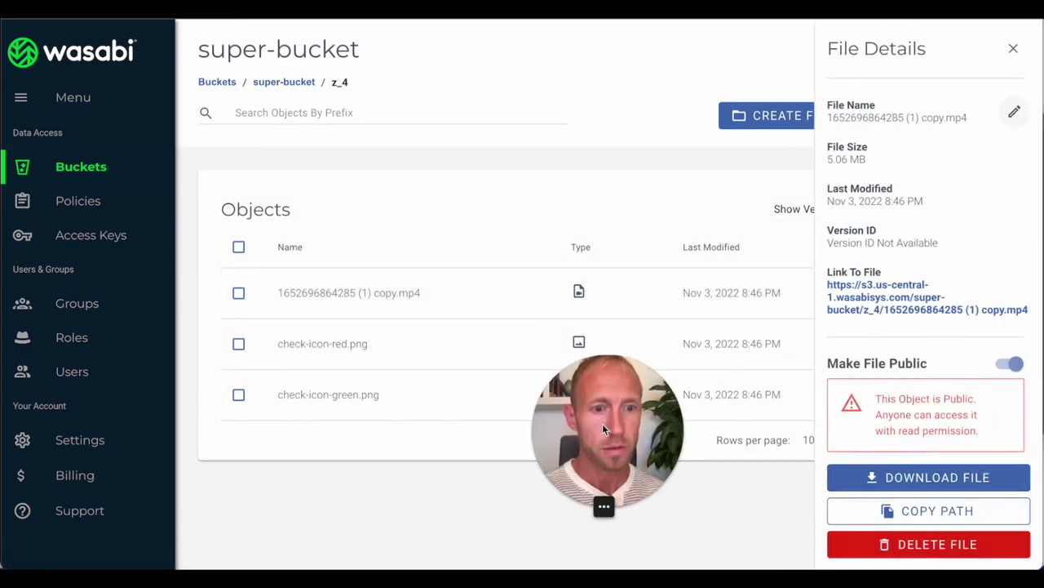
left_click(1005, 365)
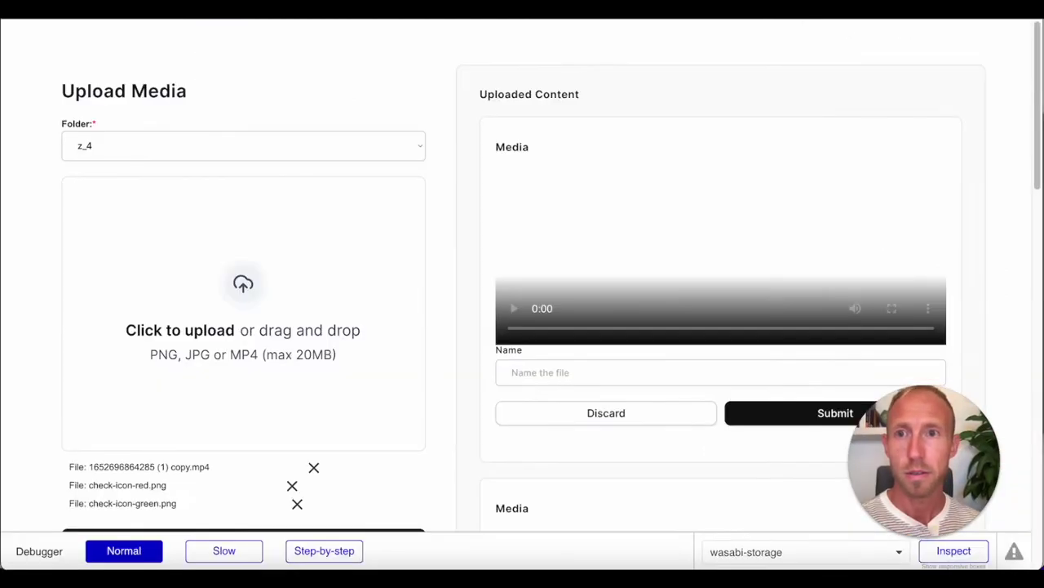
right_click(622, 292)
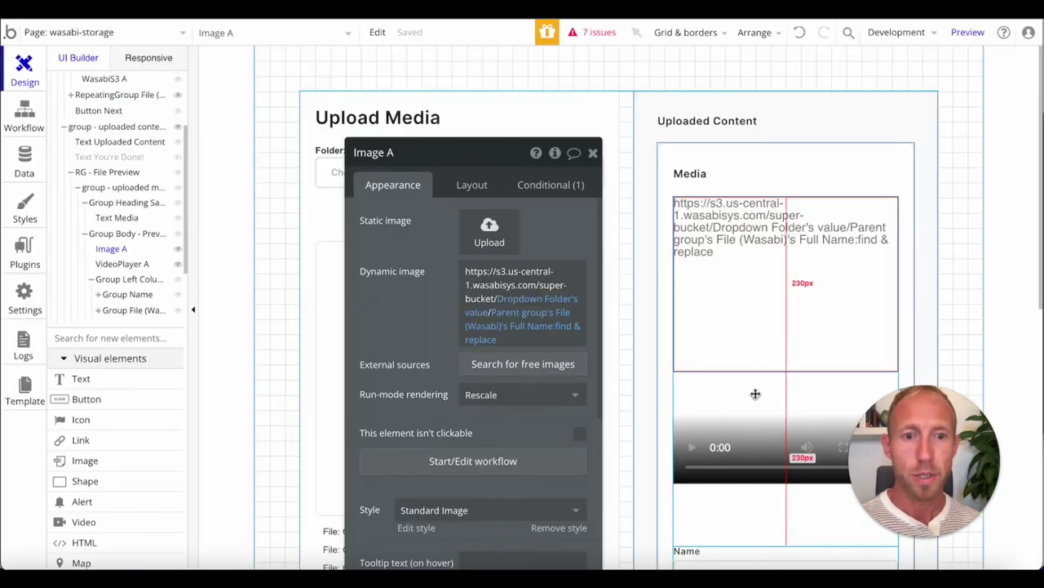
Turn on Autoplay and Muted for VideoPlayer A in the Bubble editor and refresh the page preview.
left_click(754, 394)
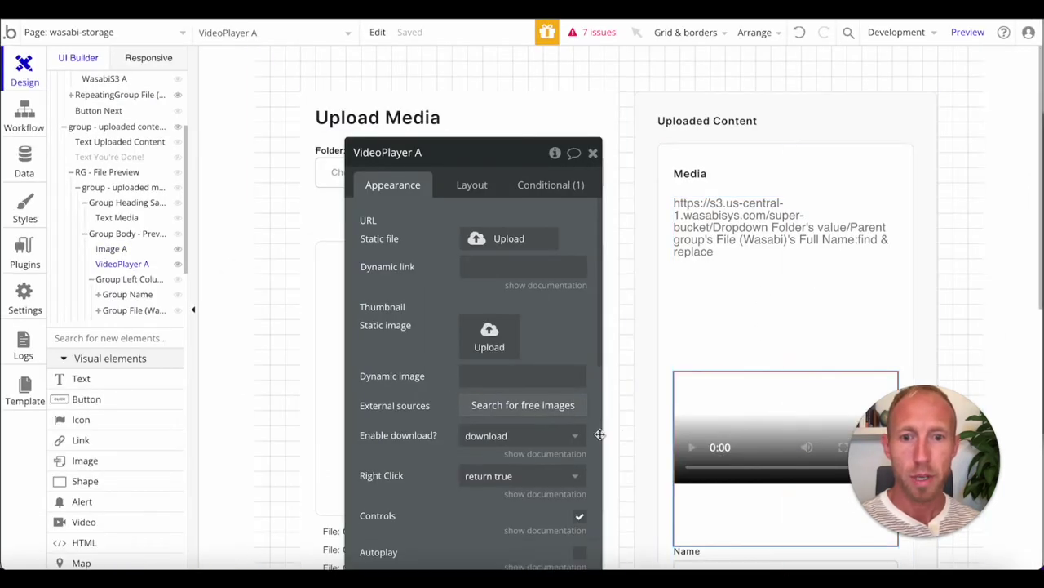
scroll(572, 428, "down", 3)
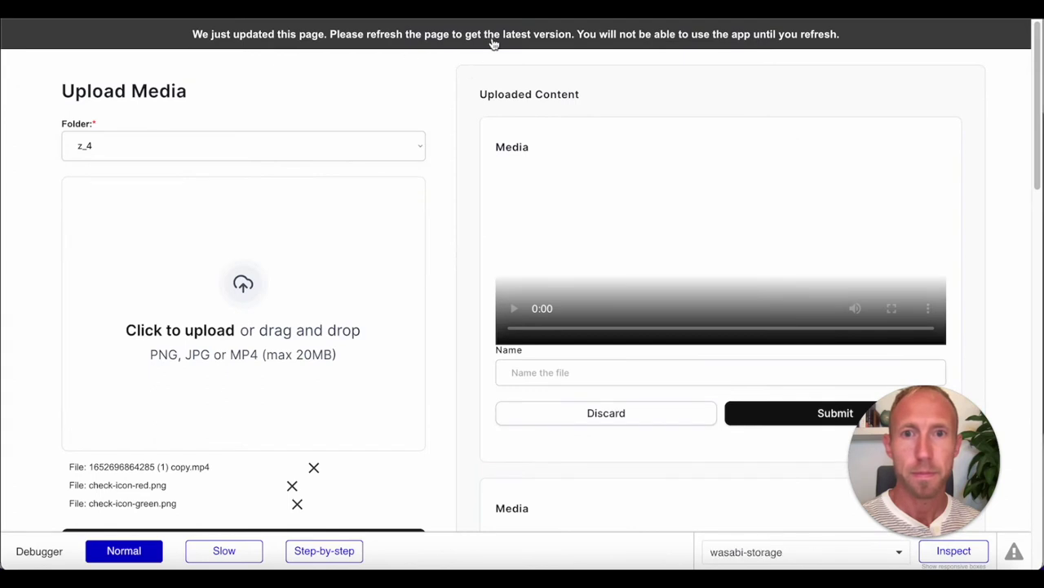
left_click(494, 44)
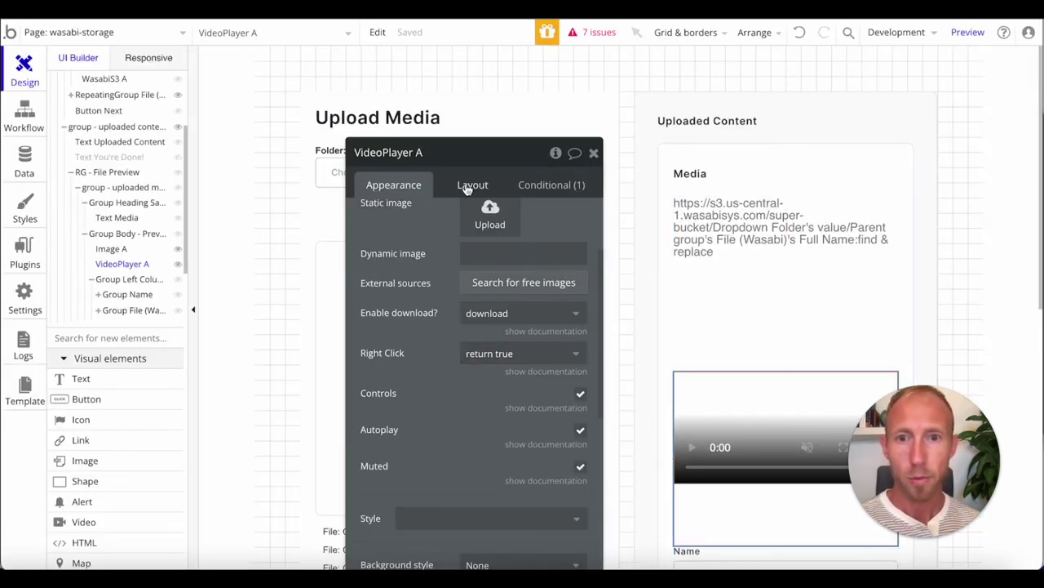
Set the bottom margin of Image A to 20 px.
left_click(472, 185)
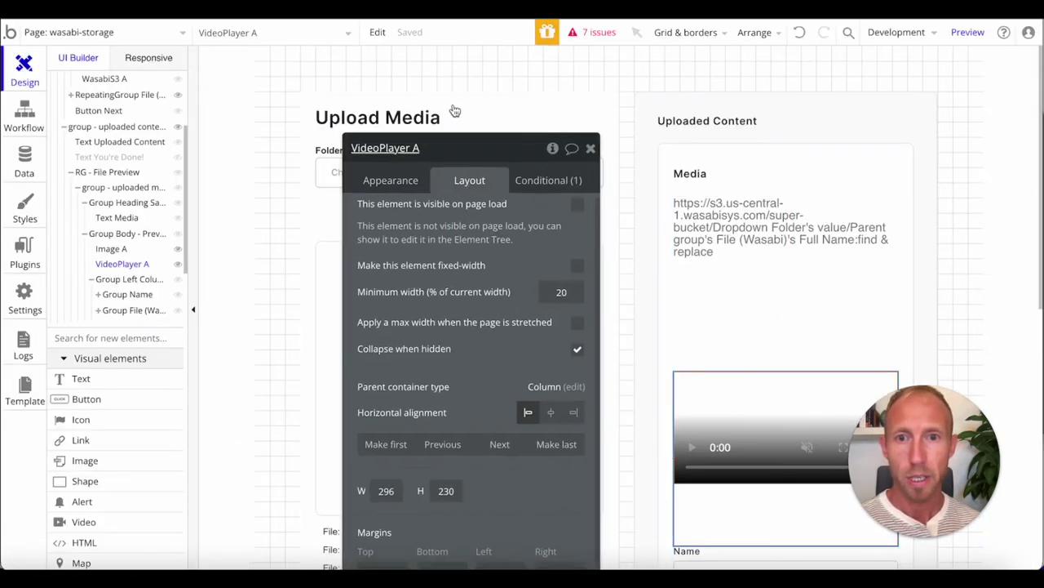
left_click(721, 324)
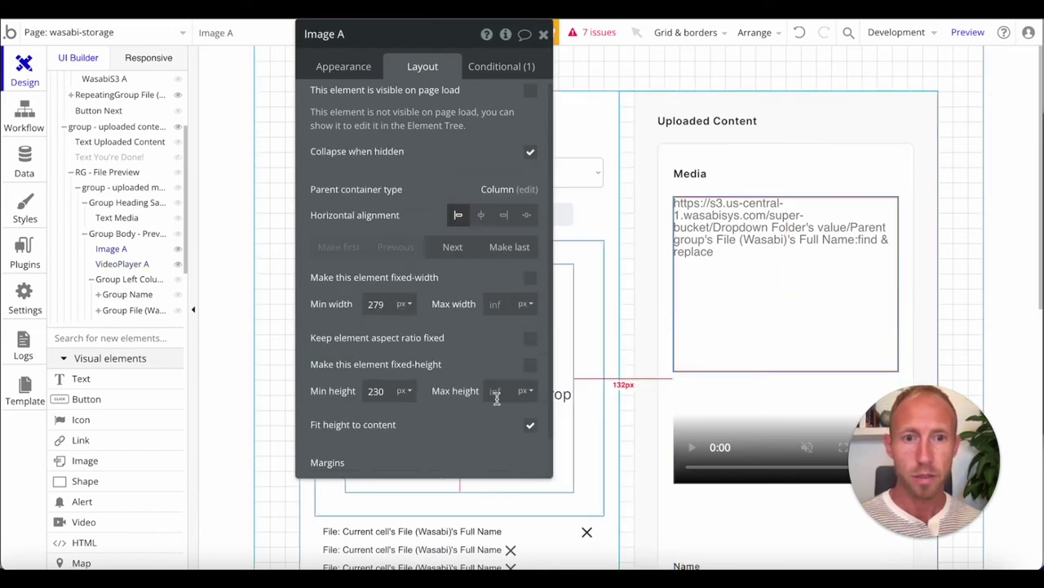
scroll(374, 446, "down", 1)
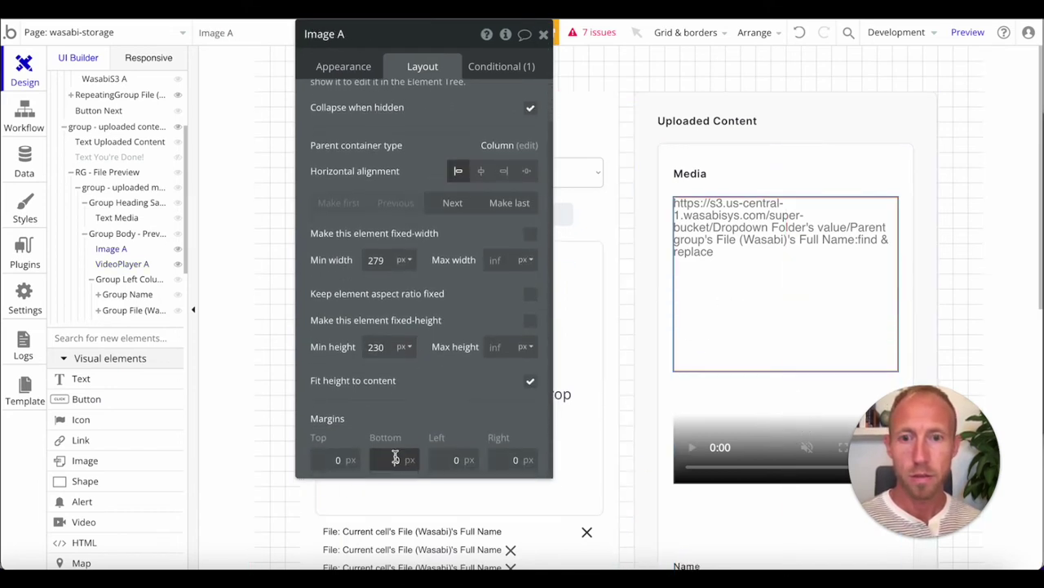
left_click(395, 460)
type("20")
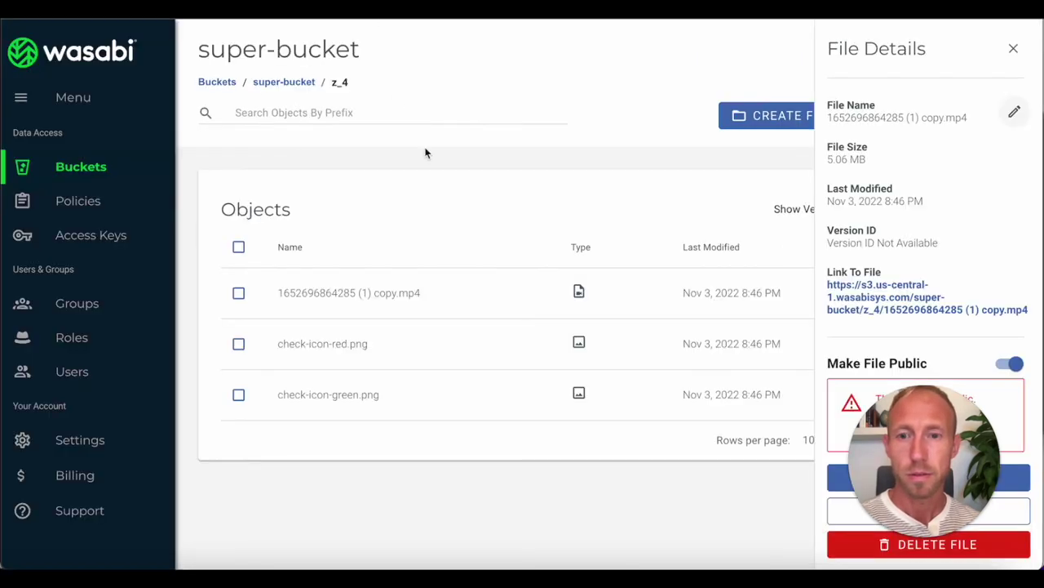
In the Wasabi console, return to the bucket list and open the settings of super-bucket.
left_click(306, 82)
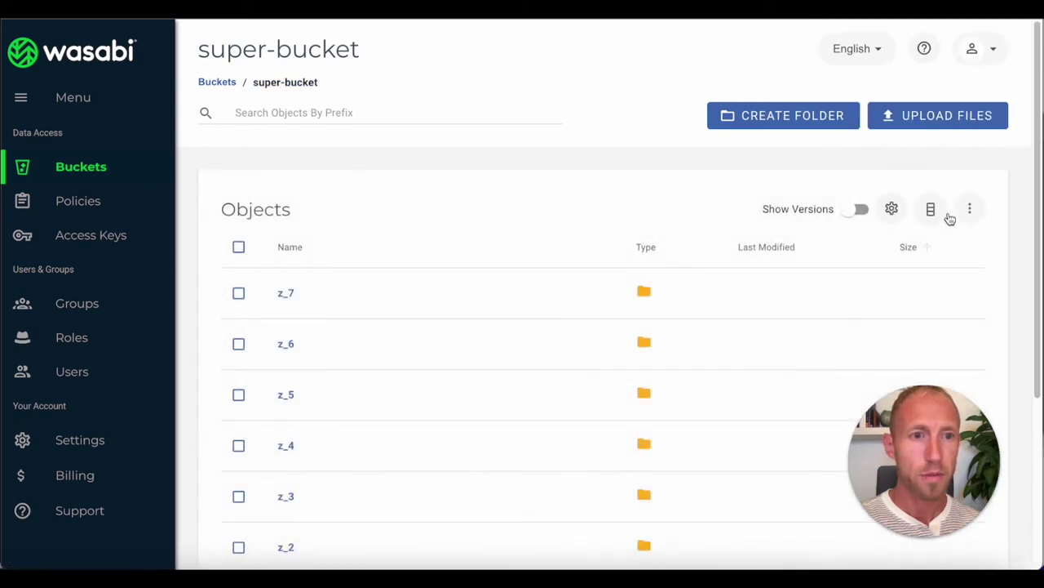
left_click(968, 210)
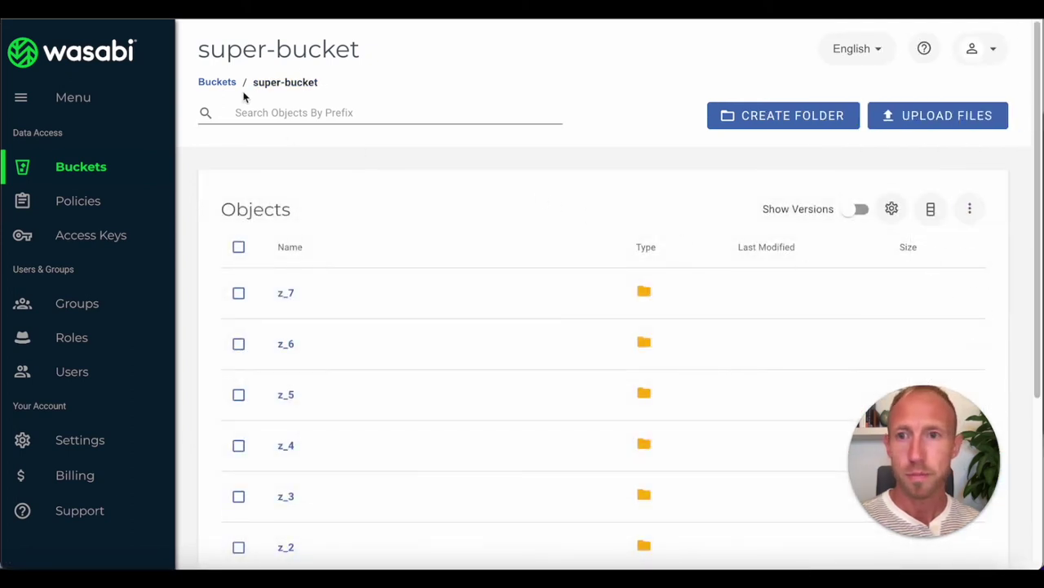
left_click(217, 83)
left_click(924, 261)
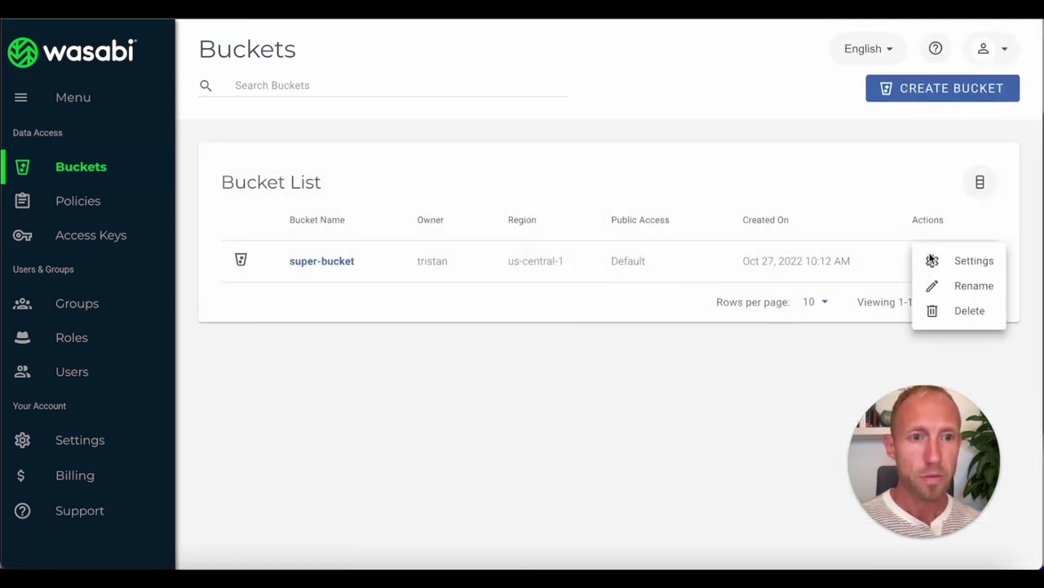
left_click(957, 262)
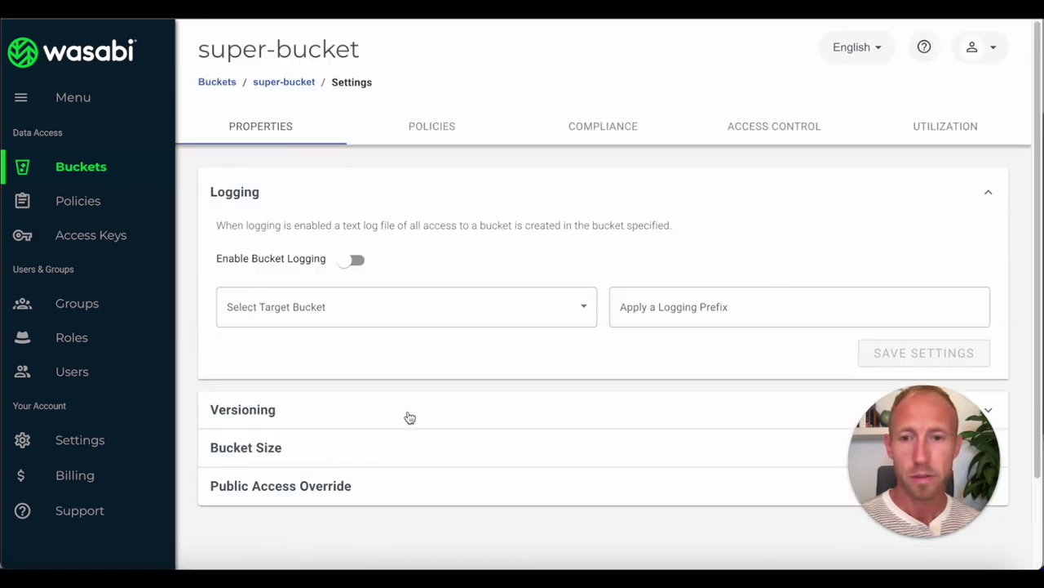
Turn on the public access override for super-bucket with Enable Public Access, accept the warning and dismiss the notification.
scroll(367, 408, "down", 2)
left_click(327, 391)
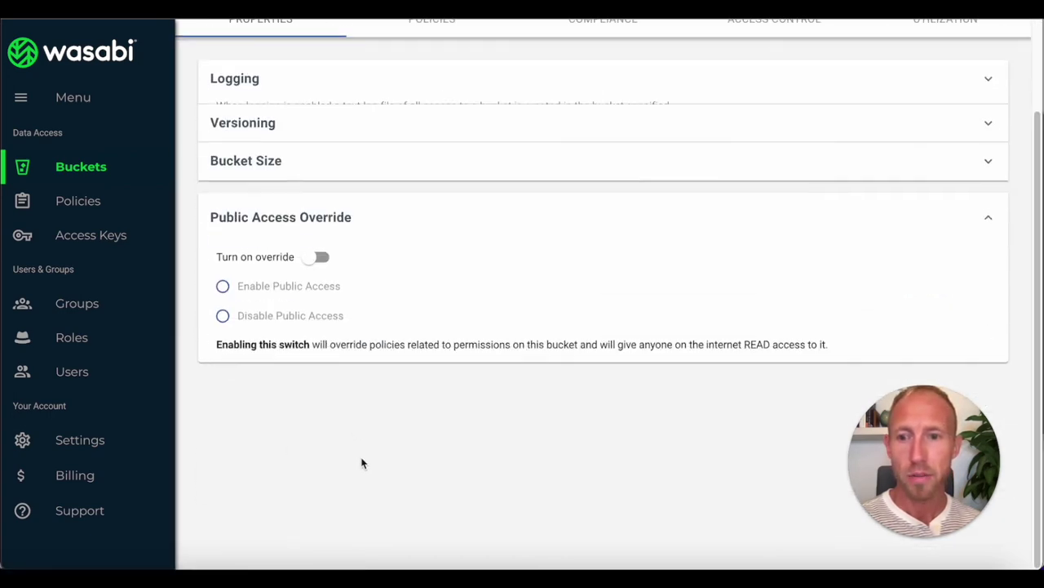
left_click(249, 285)
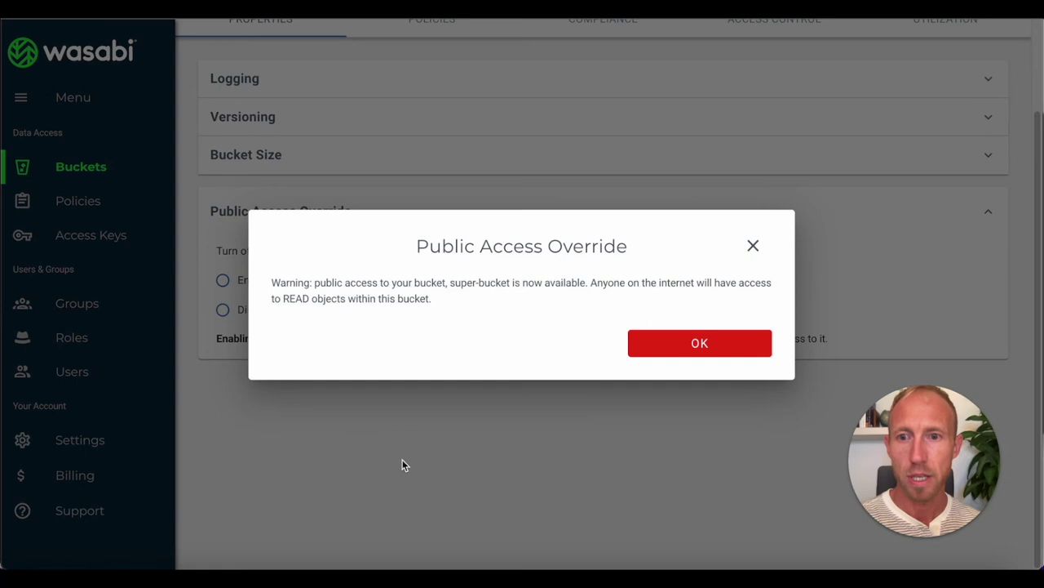
left_click(732, 335)
scroll(485, 417, "up", 2)
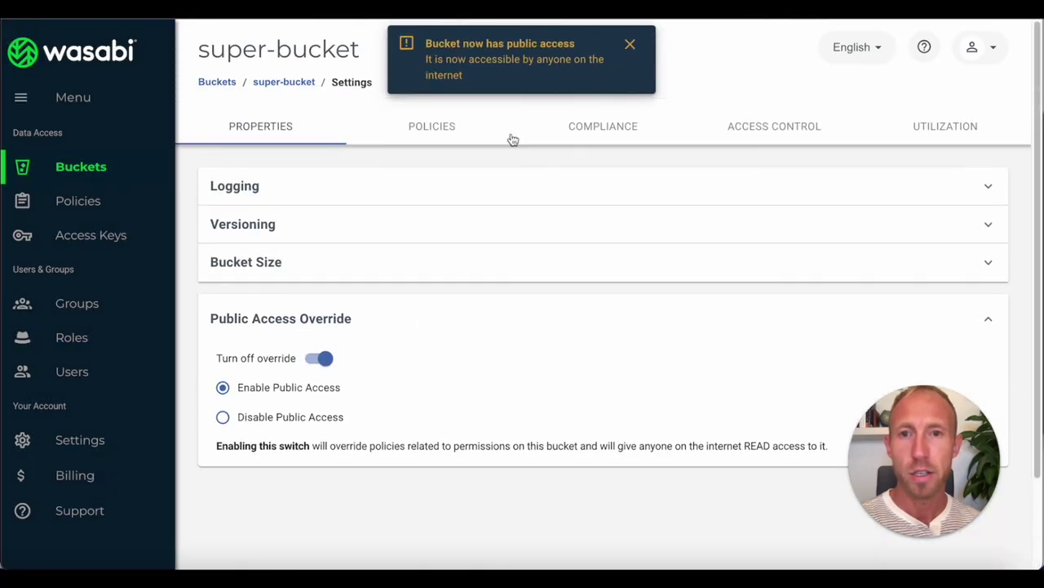
left_click(628, 46)
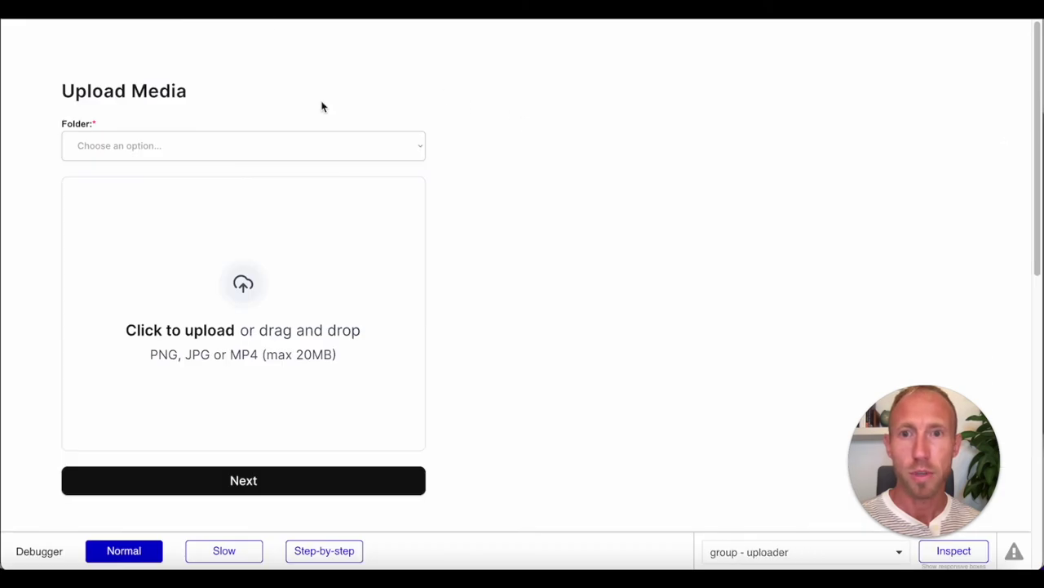
left_click(319, 143)
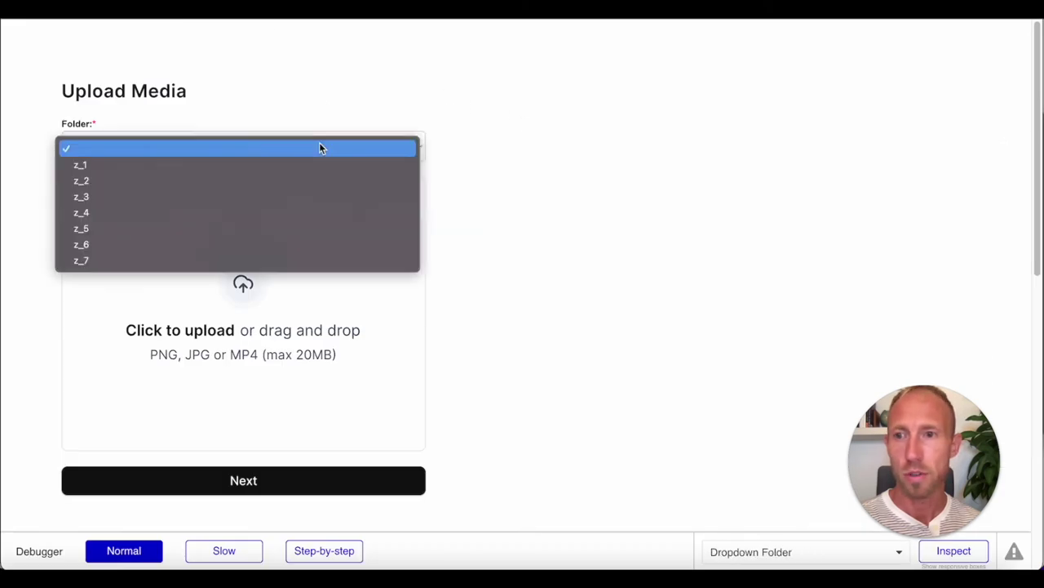
left_click(258, 227)
left_click(6, 561)
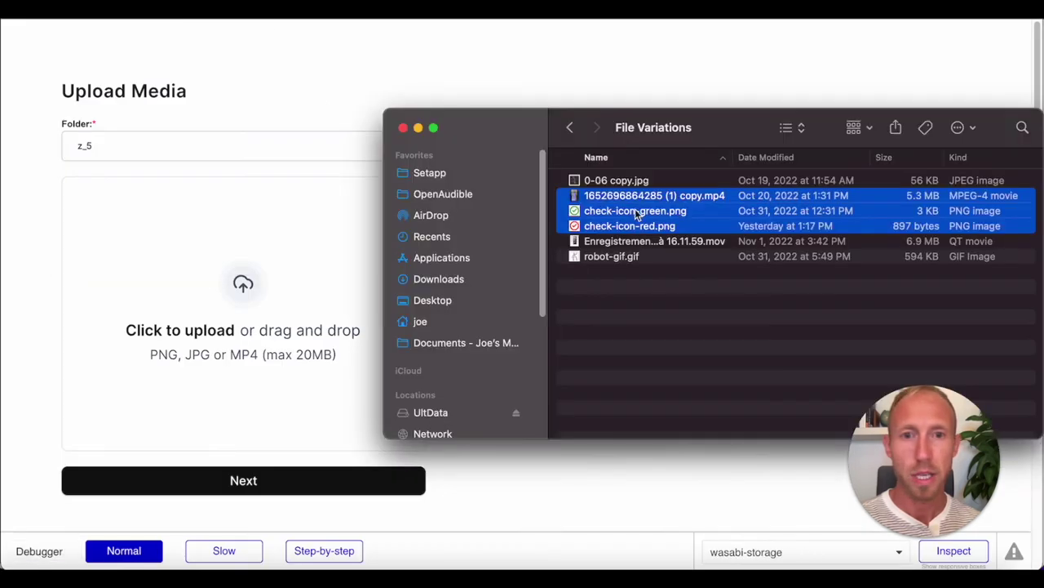
left_click_drag(639, 213, 245, 326)
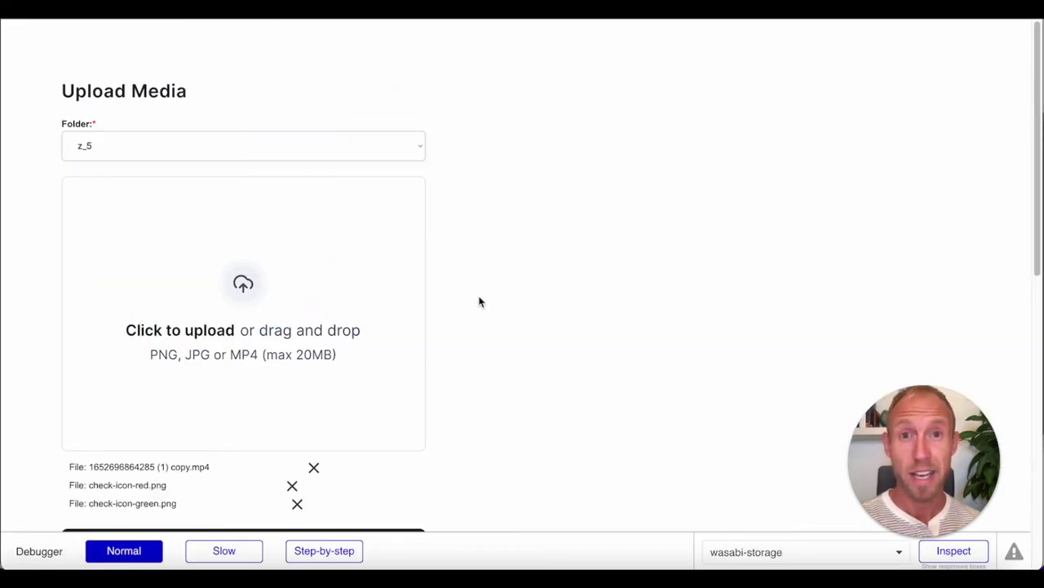
scroll(490, 282, "down", 2)
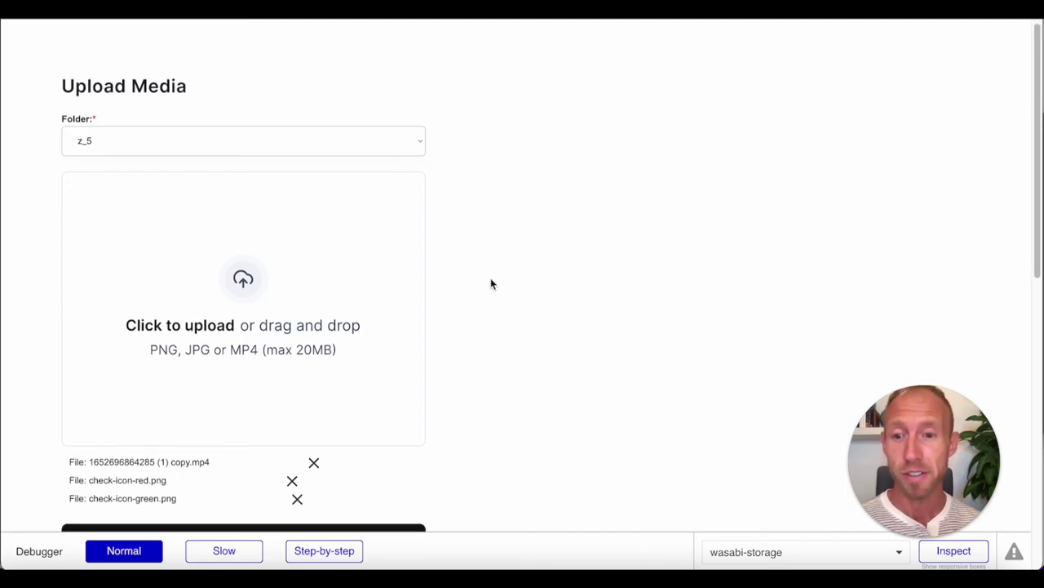
left_click(302, 505)
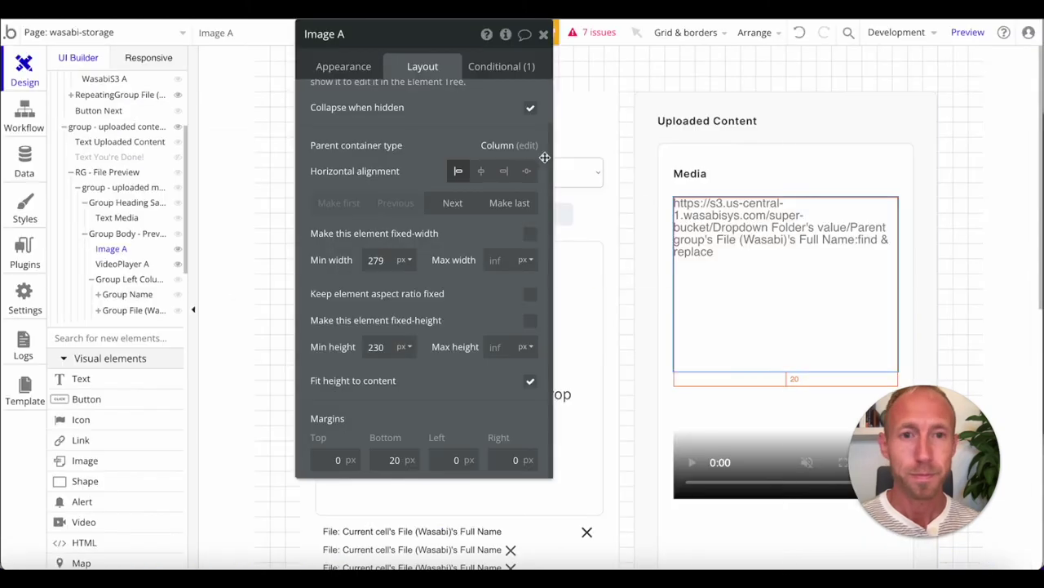
Review Image A's visibility condition in the editor and check the uploaded video and image previews on the page.
left_click(508, 68)
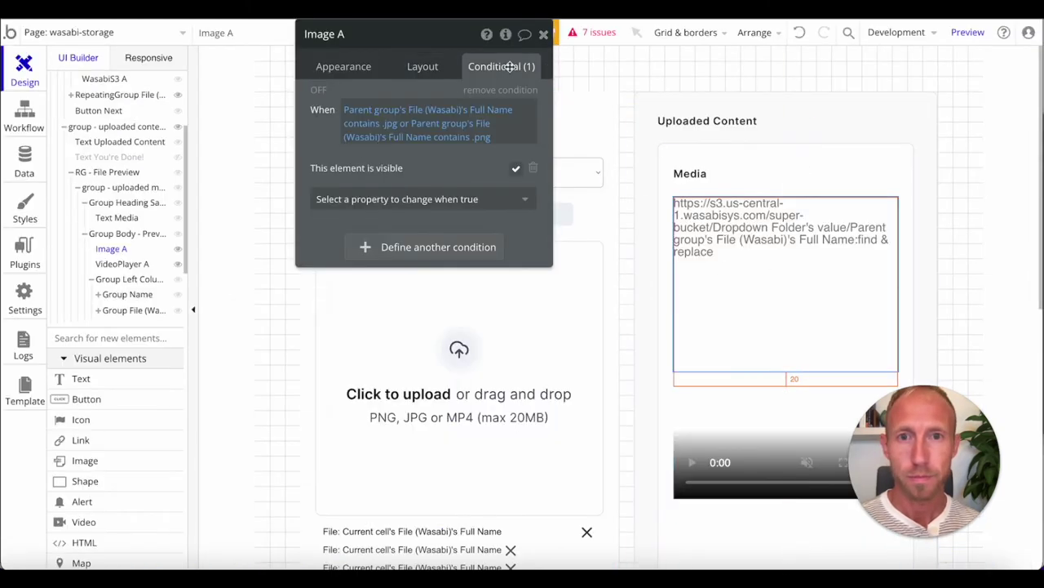
left_click(545, 33)
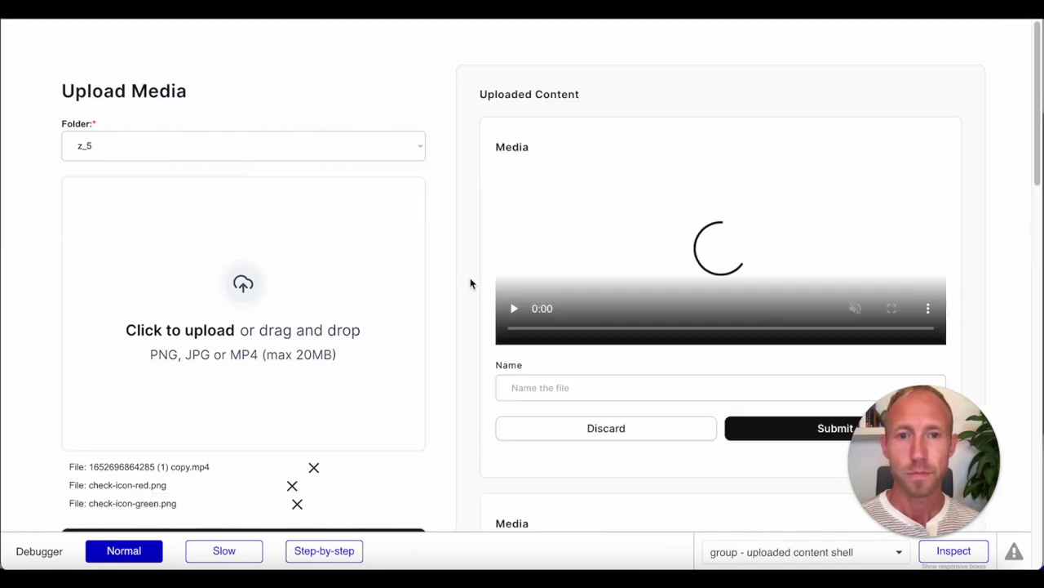
right_click(686, 252)
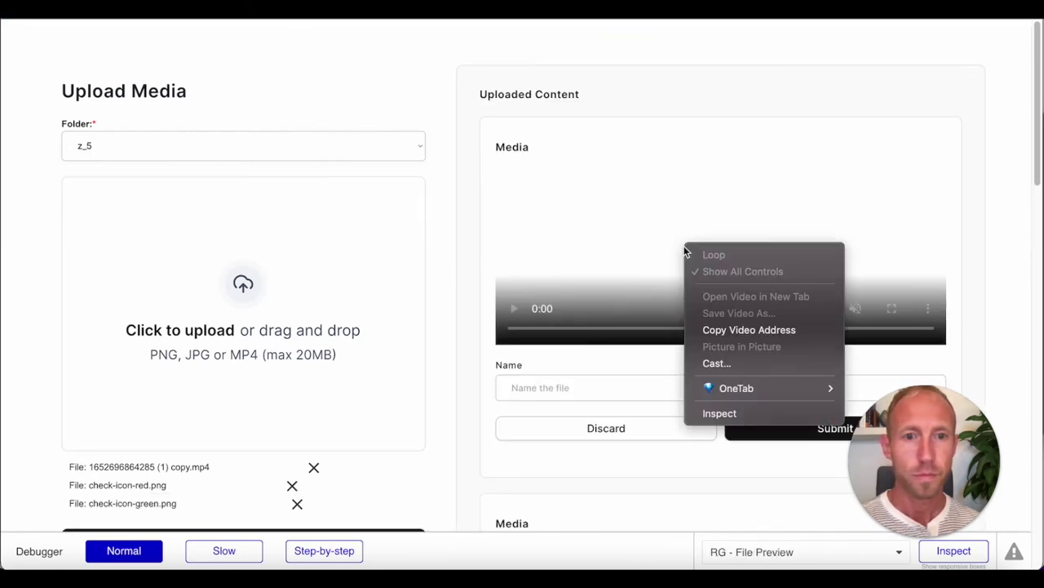
left_click(537, 312)
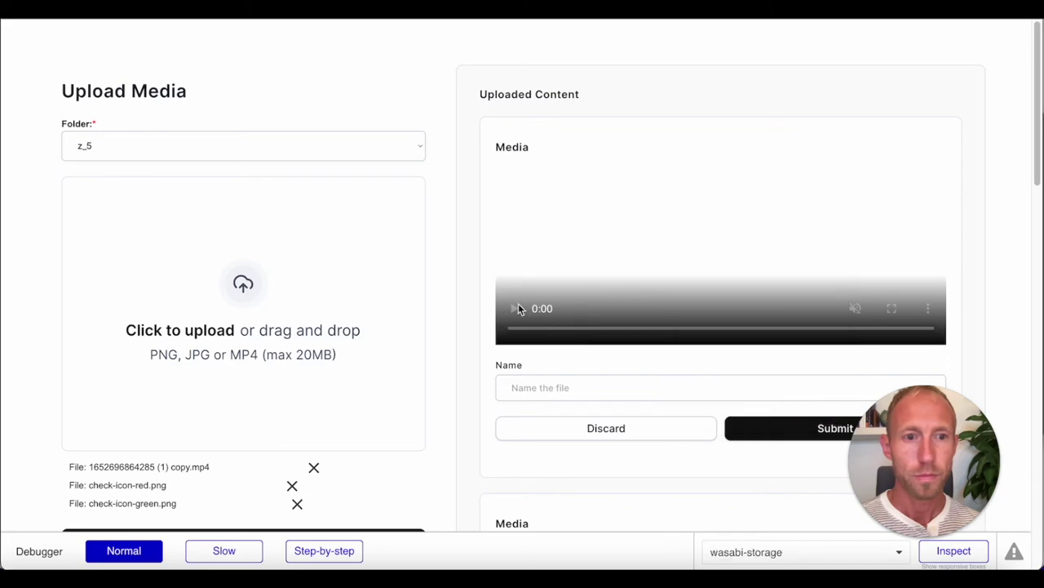
scroll(842, 373, "down", 6)
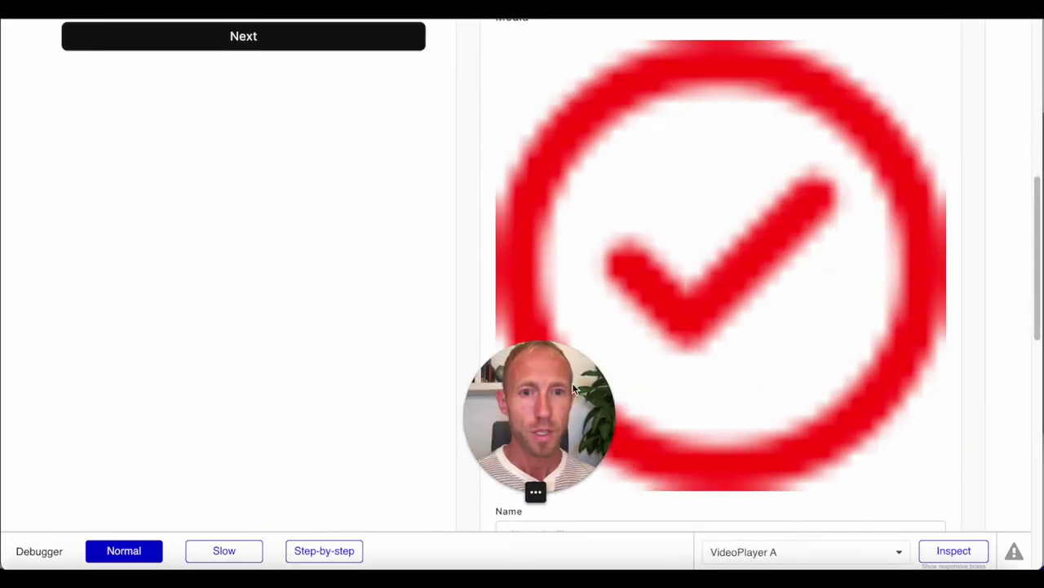
scroll(748, 307, "up", 6)
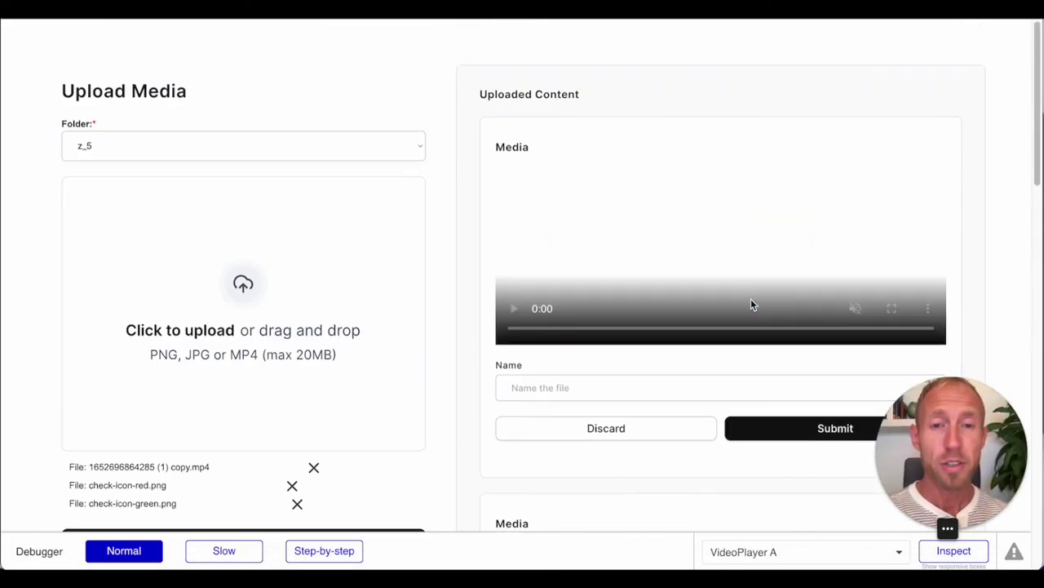
right_click(664, 271)
key("Escape")
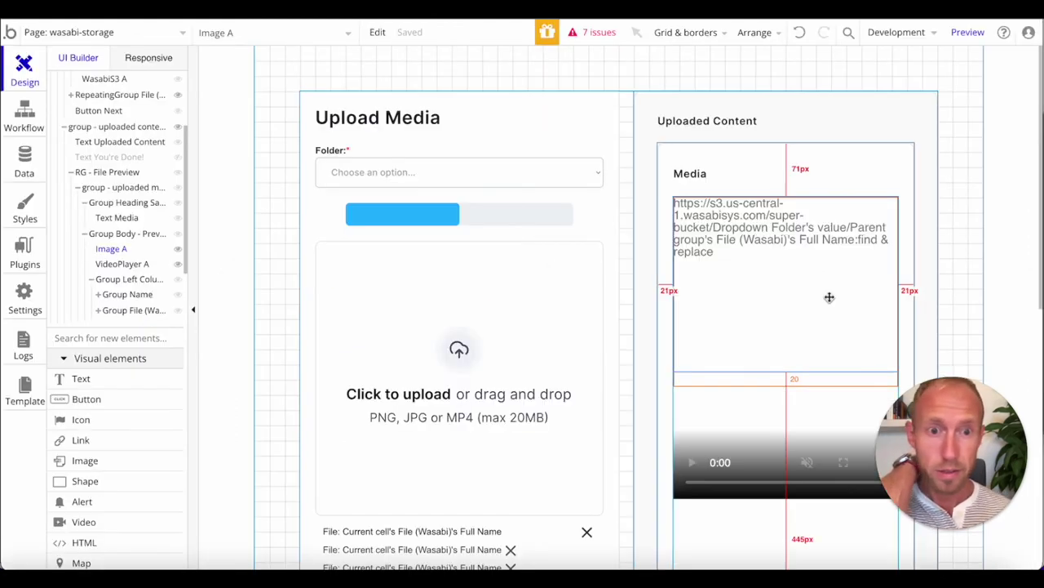
left_click(783, 410)
double_click(753, 408)
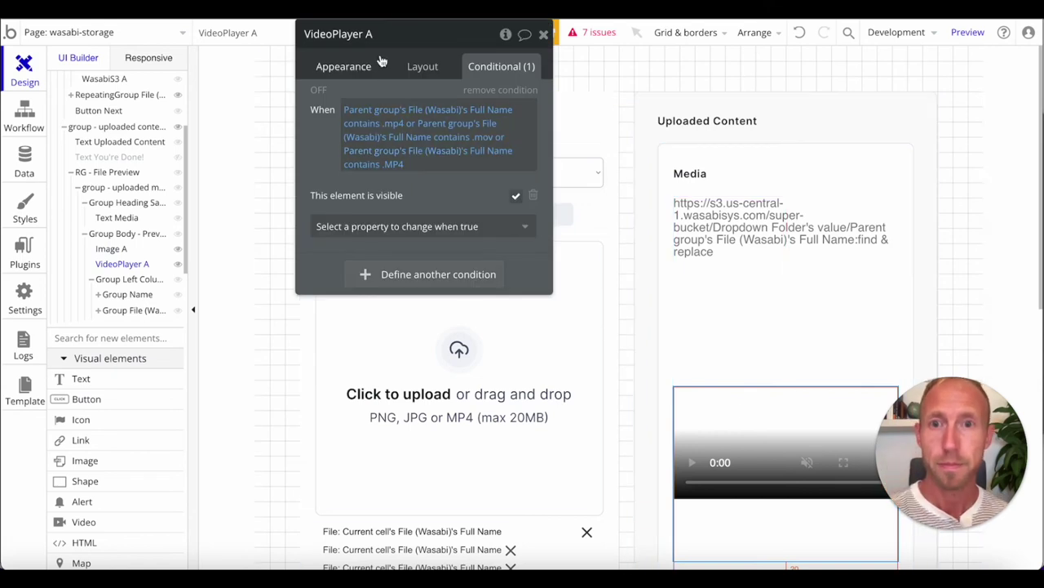
left_click(349, 75)
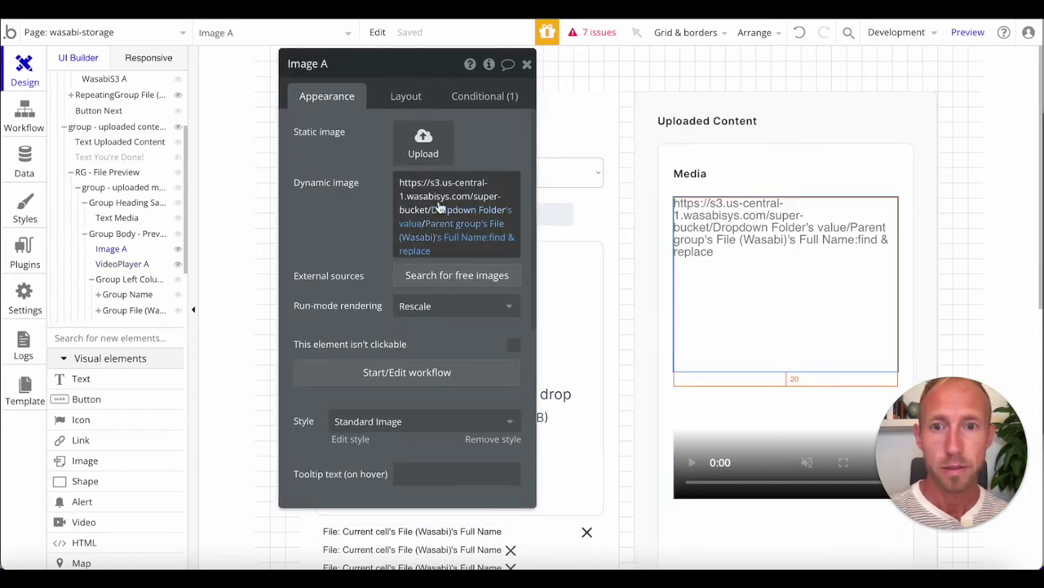
left_click_drag(438, 208, 399, 183)
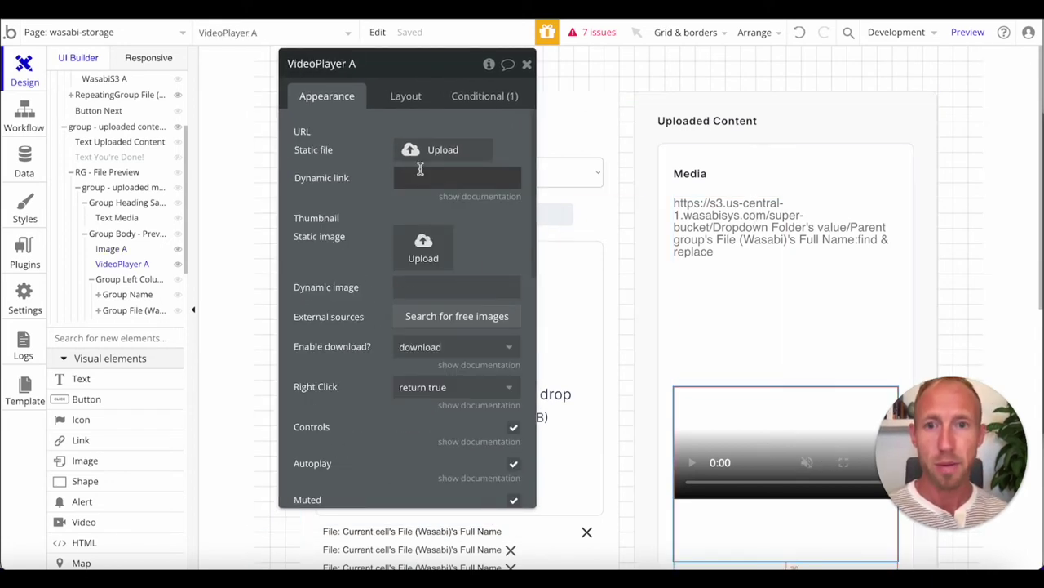
left_click(421, 169)
key("ctrl+v")
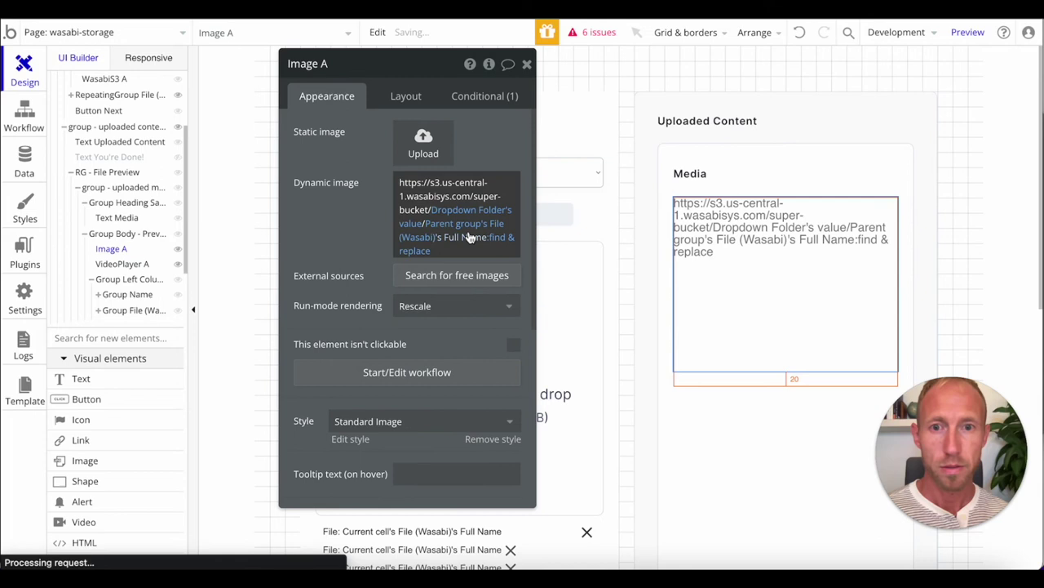
Append the Dropdown Folder's value expression from Image A and a slash to VideoPlayer A's dynamic link.
right_click(466, 221)
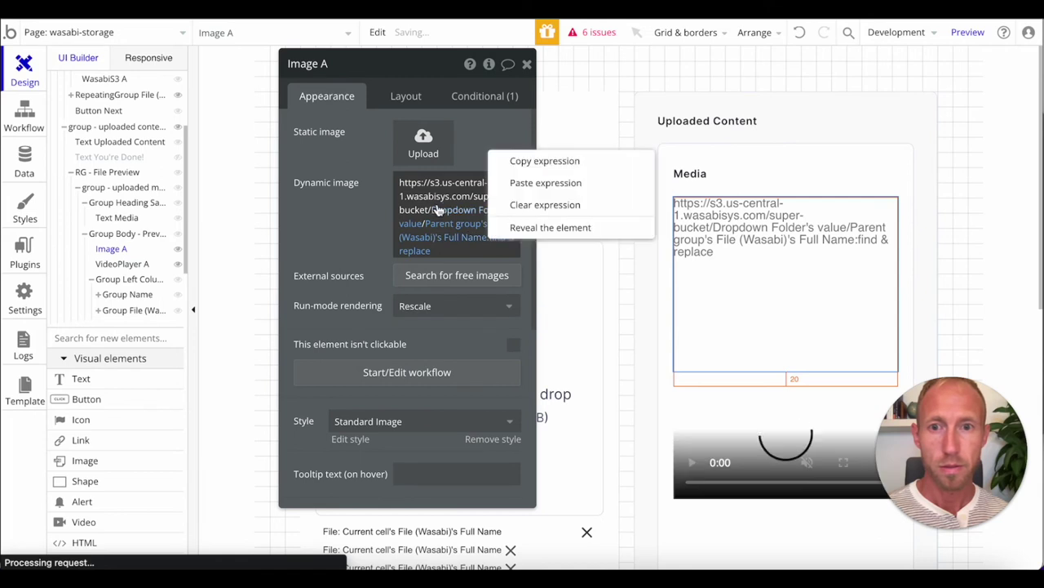
left_click(539, 174)
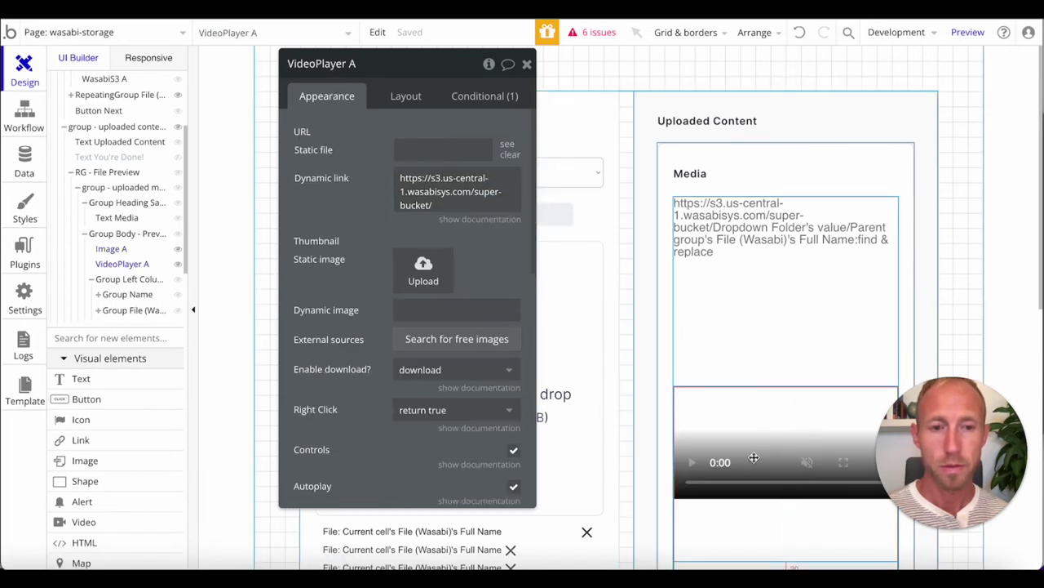
left_click(433, 199)
key("ctrl+a")
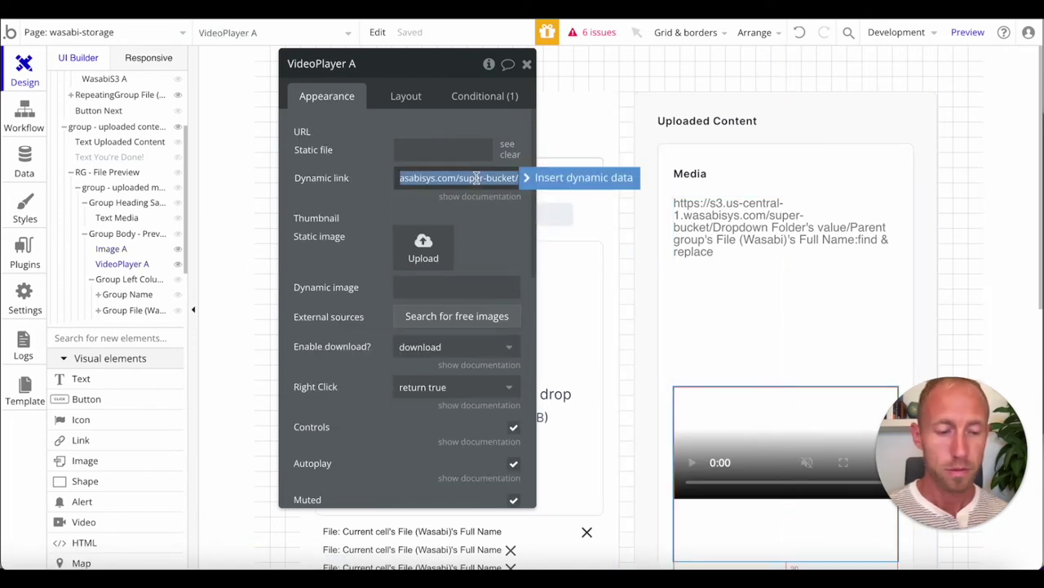
left_click(540, 177)
right_click(505, 189)
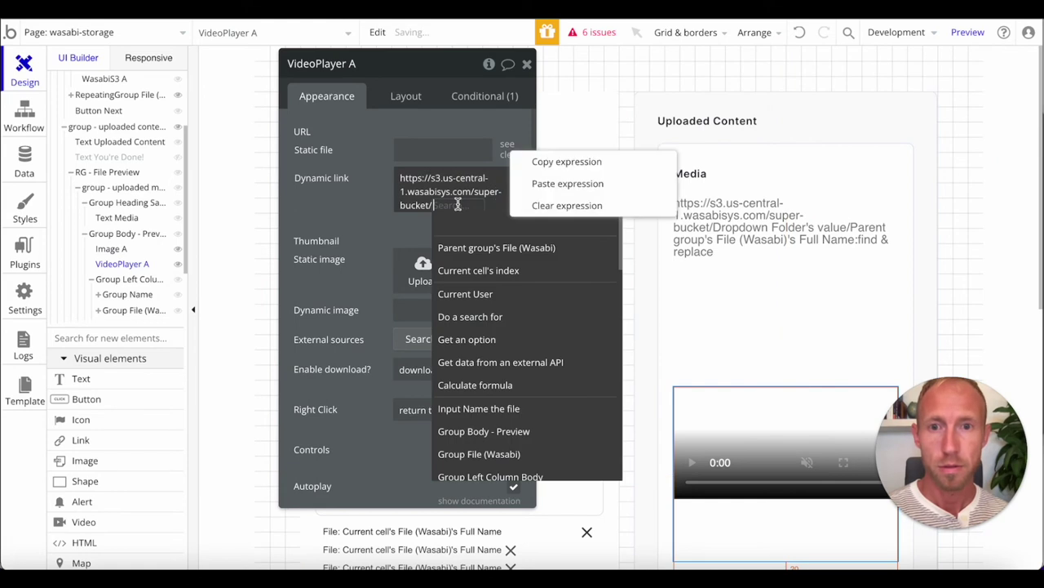
left_click(541, 185)
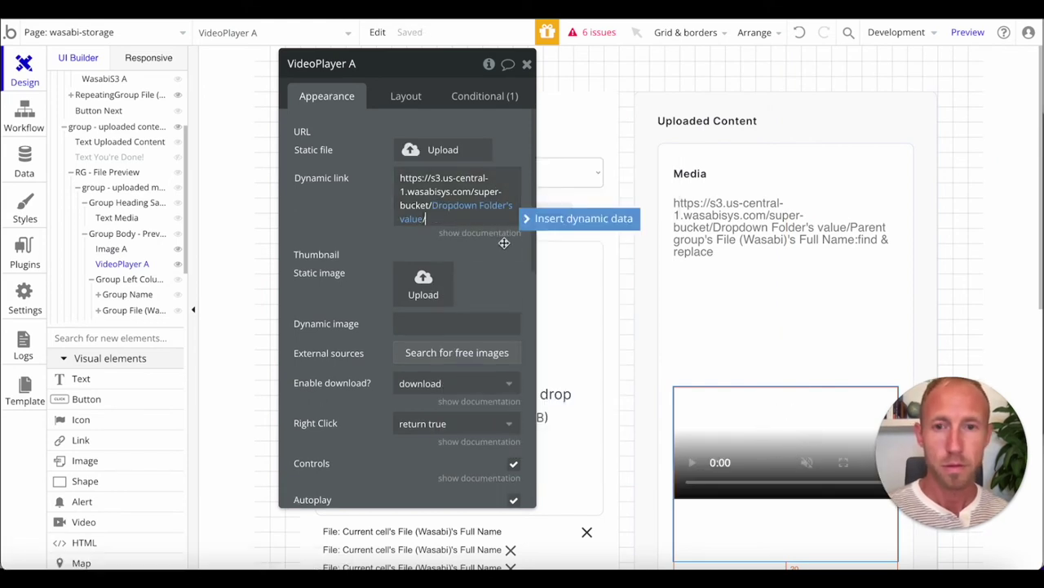
Append Image A's expression Parent group's File (Wasabi)'s Full Name:find & replace to the end of VideoPlayer A's dynamic link.
left_click(576, 218)
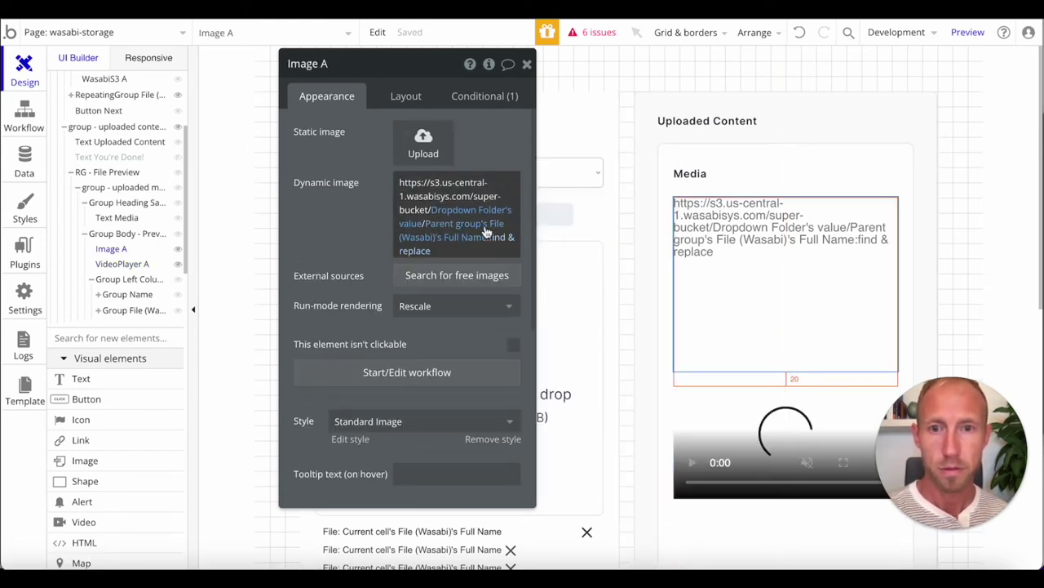
right_click(485, 233)
left_click(584, 178)
left_click(783, 441)
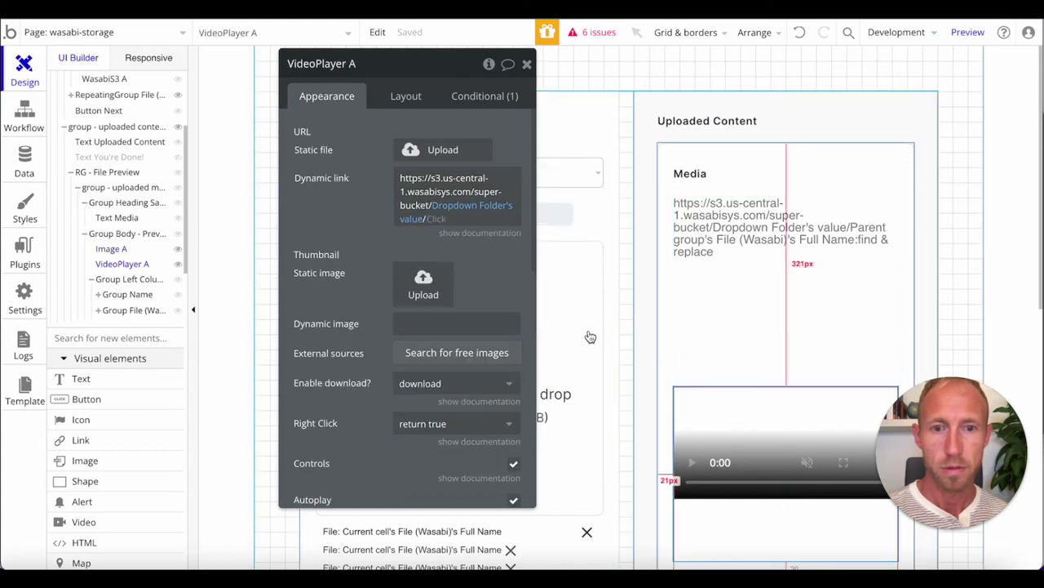
right_click(439, 222)
left_click(547, 195)
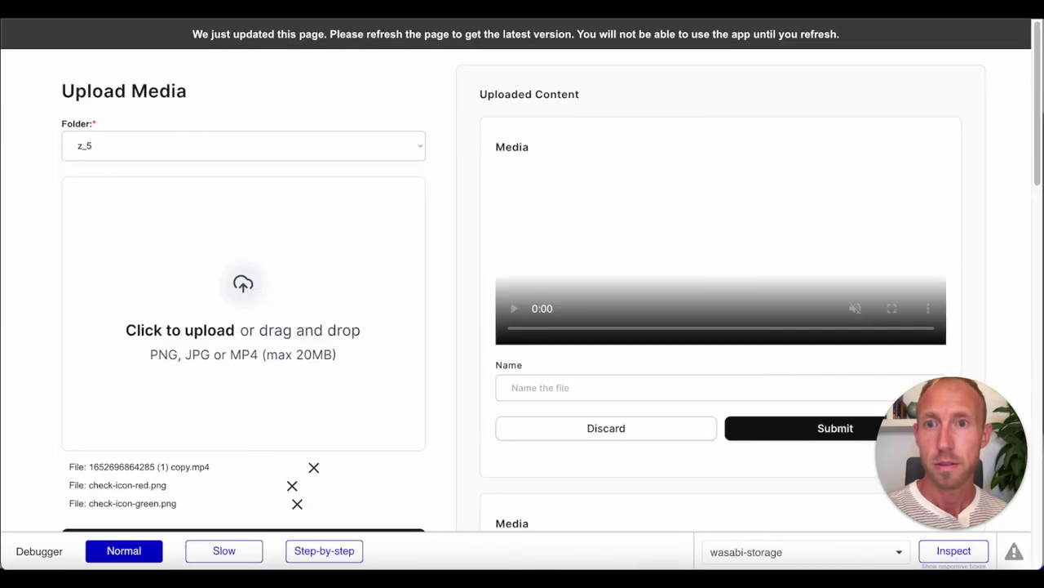
Refresh the page preview and upload the MP4 and the two check icon PNGs to folder z_6, proceeding to the uploaded content.
left_click(181, 155)
left_click(189, 161)
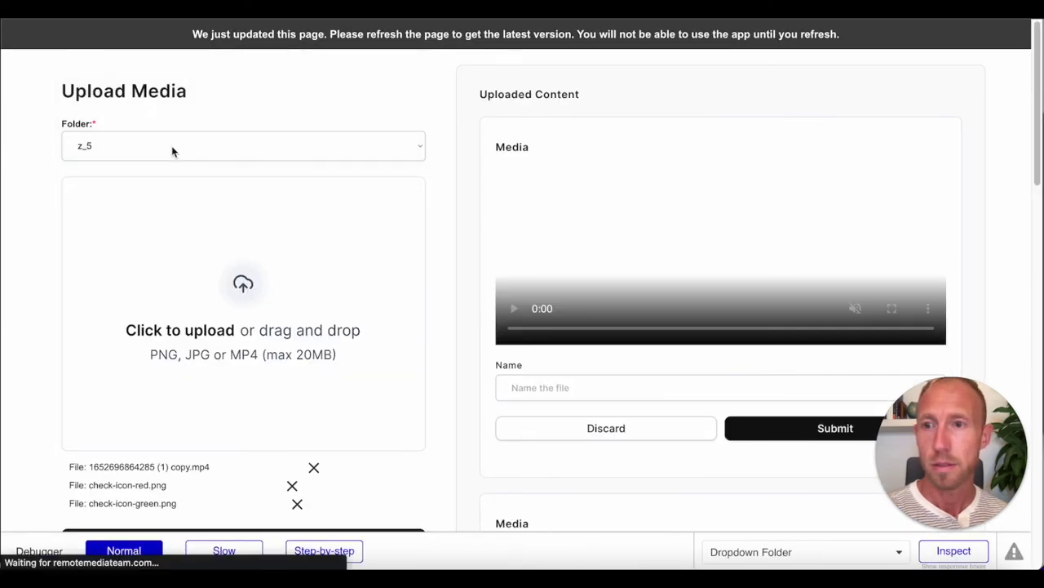
left_click(188, 152)
left_click(168, 243)
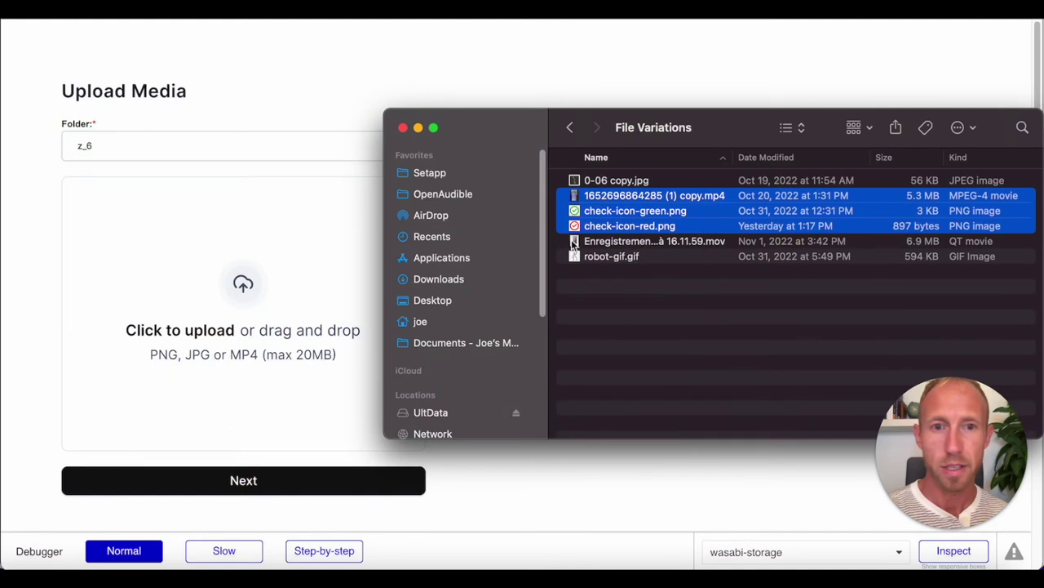
left_click_drag(573, 243, 236, 367)
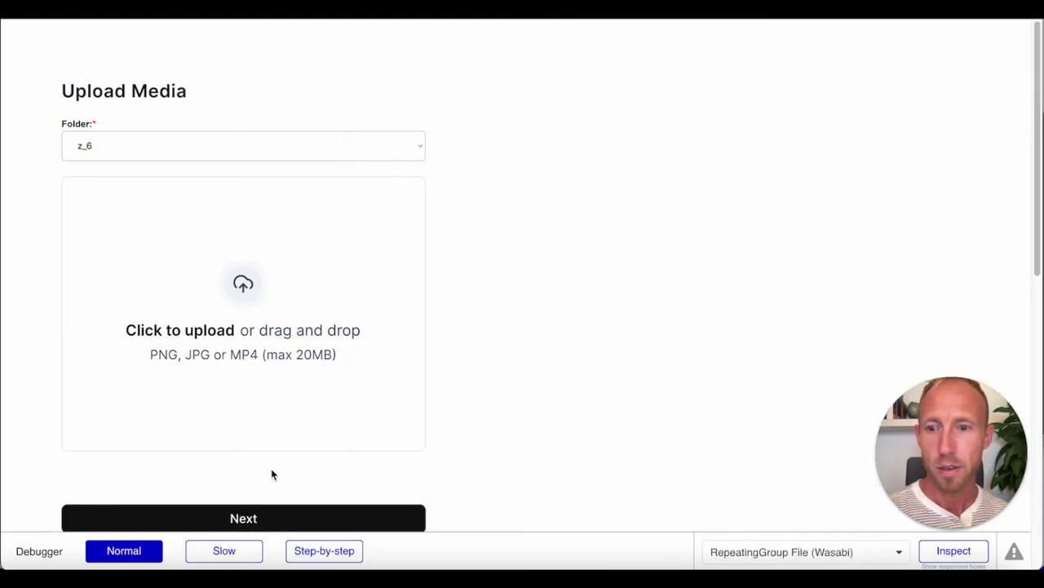
scroll(306, 466, "down", 1)
left_click(256, 518)
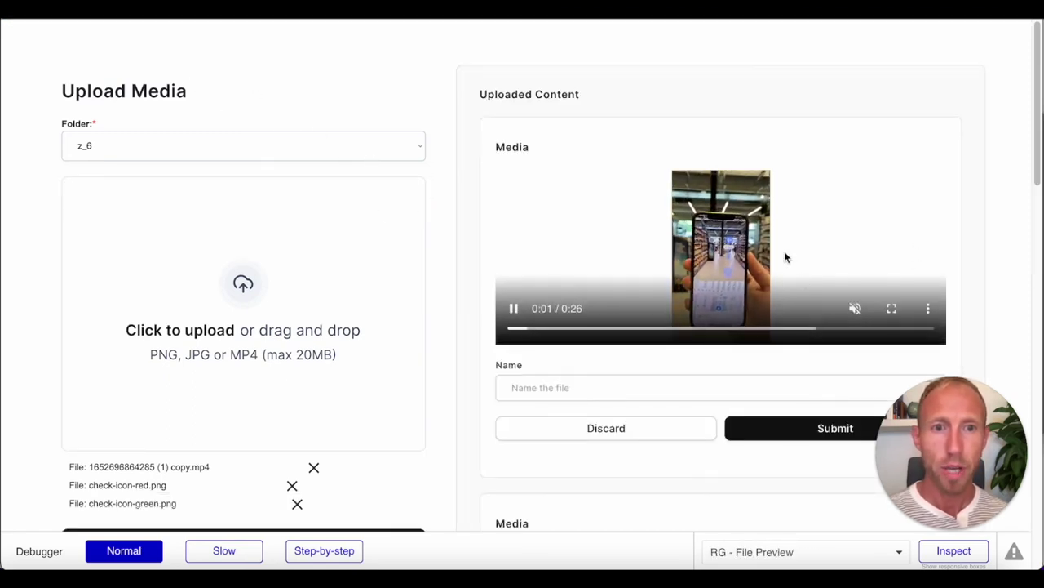
Pause the uploaded video and discard both the video and the green check icon from the uploaded content.
left_click(602, 307)
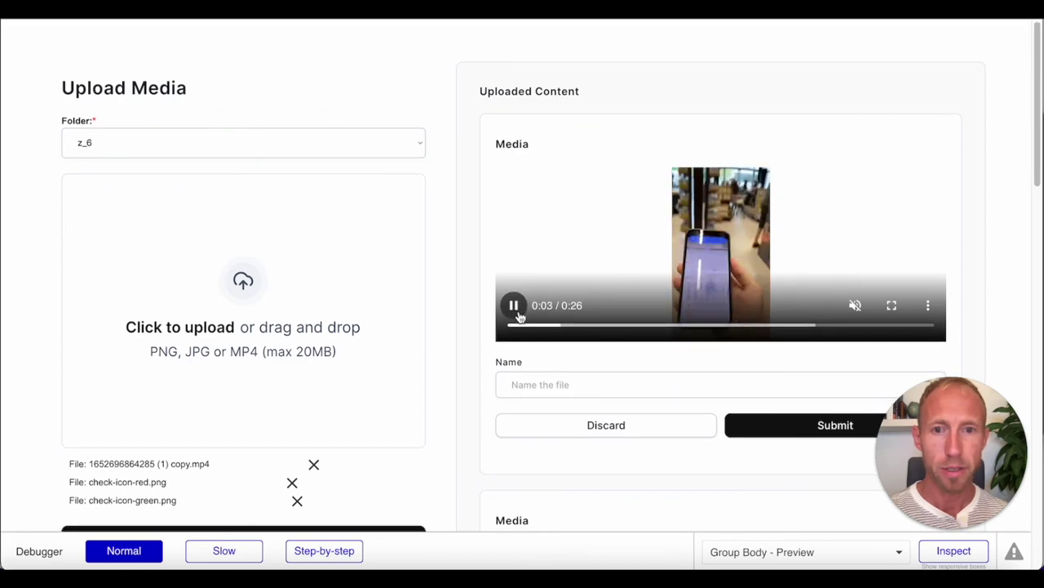
scroll(682, 389, "down", 2)
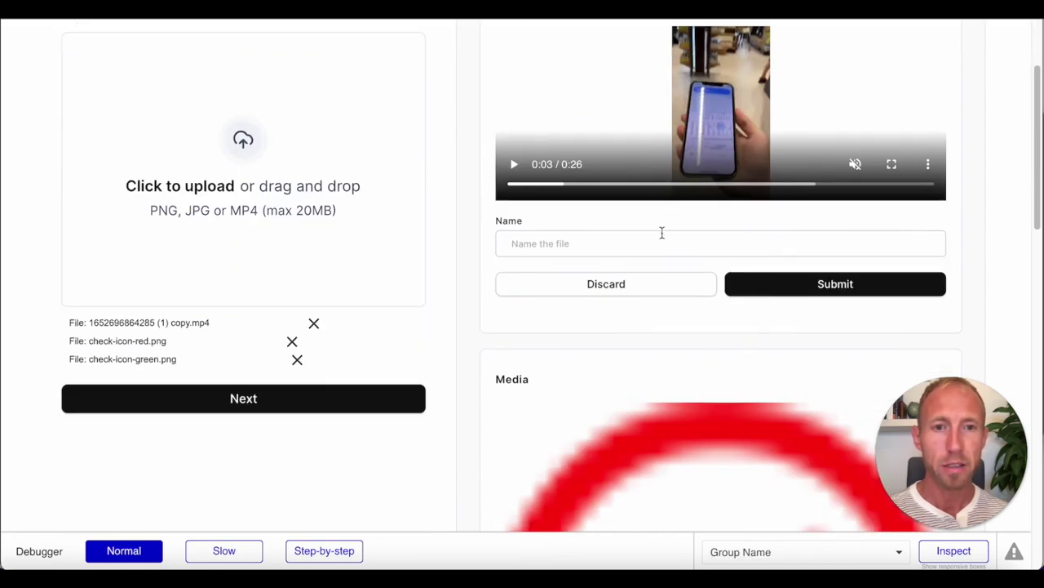
left_click(613, 286)
scroll(677, 302, "down", 5)
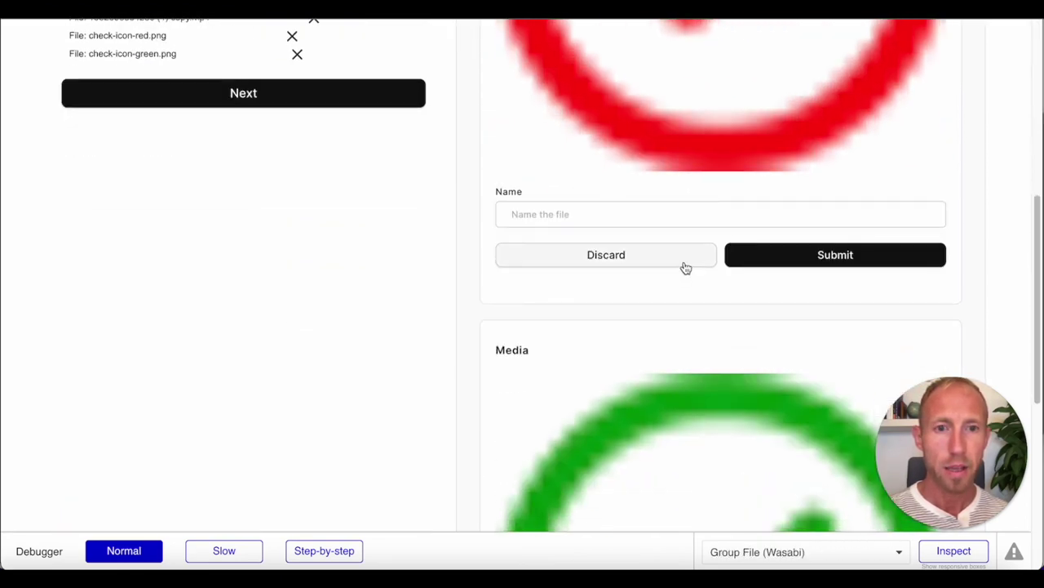
left_click(685, 269)
left_click(611, 487)
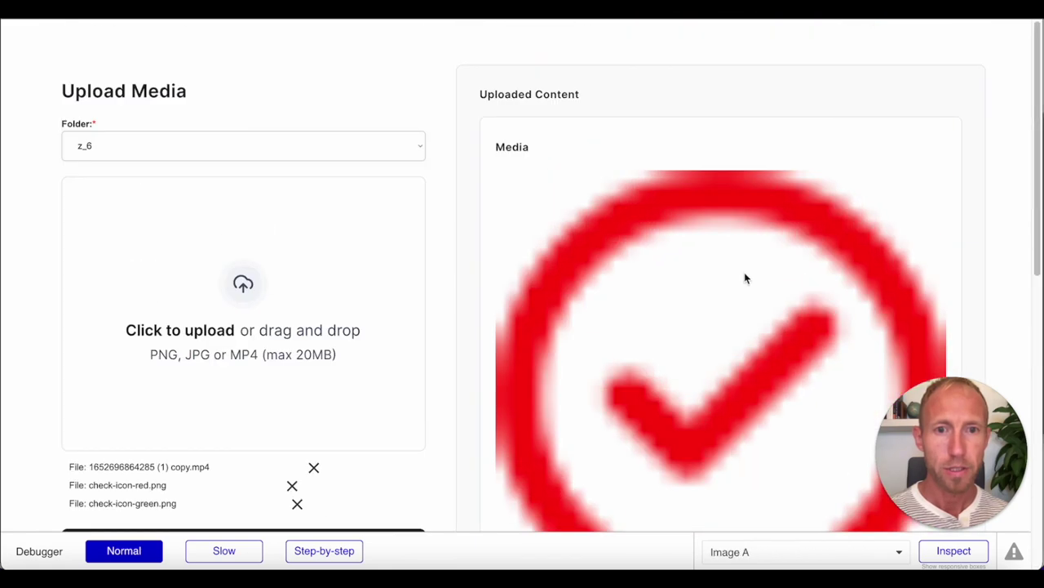
Enter a file name for the remaining red check icon and submit it.
scroll(734, 277, "down", 4)
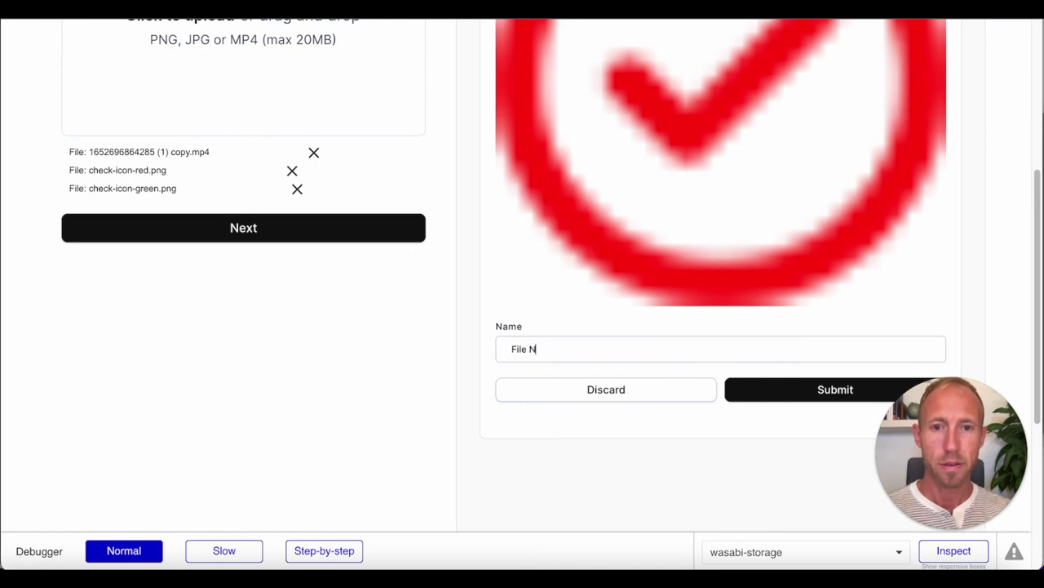
left_click(784, 398)
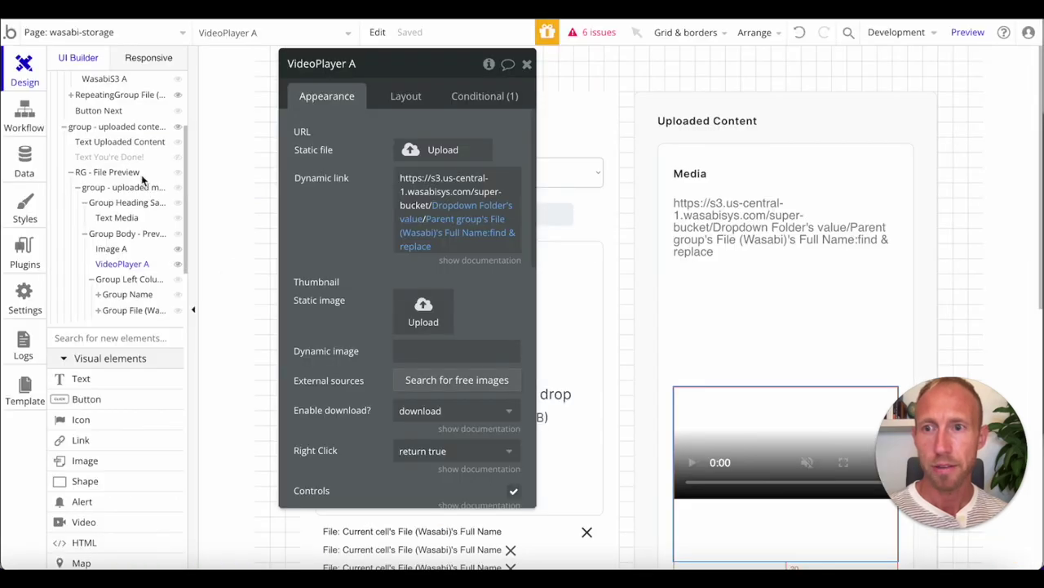
Open the wasabi-storage page's workflows in the Bubble editor to examine the actions run when Button Submit is clicked.
left_click(22, 114)
left_click(527, 64)
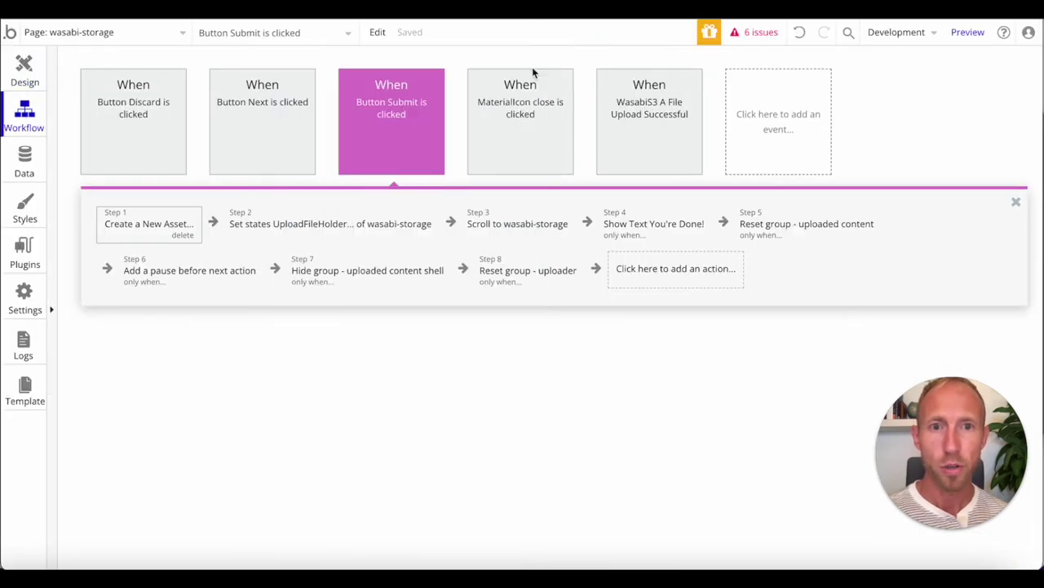
Clear the value of the UploadFileHolder Set state action in the Button Submit workflow.
left_click(355, 232)
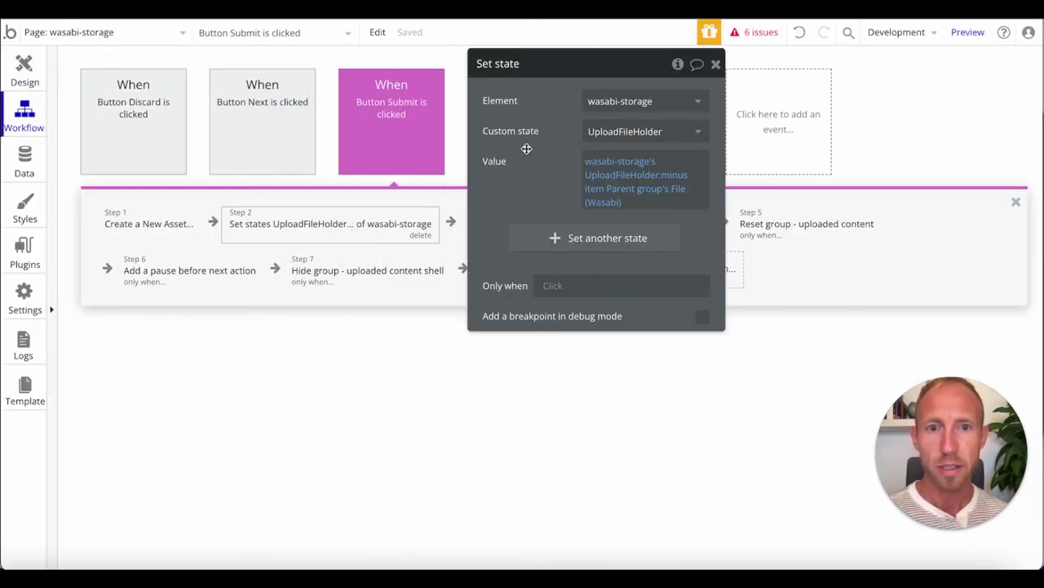
right_click(645, 168)
left_click(723, 112)
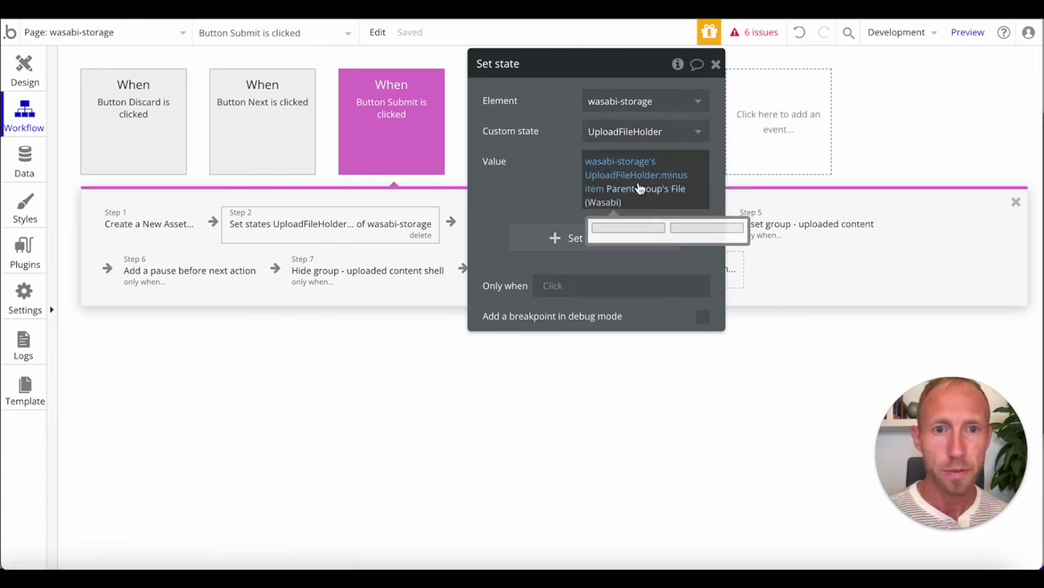
right_click(641, 190)
left_click(712, 183)
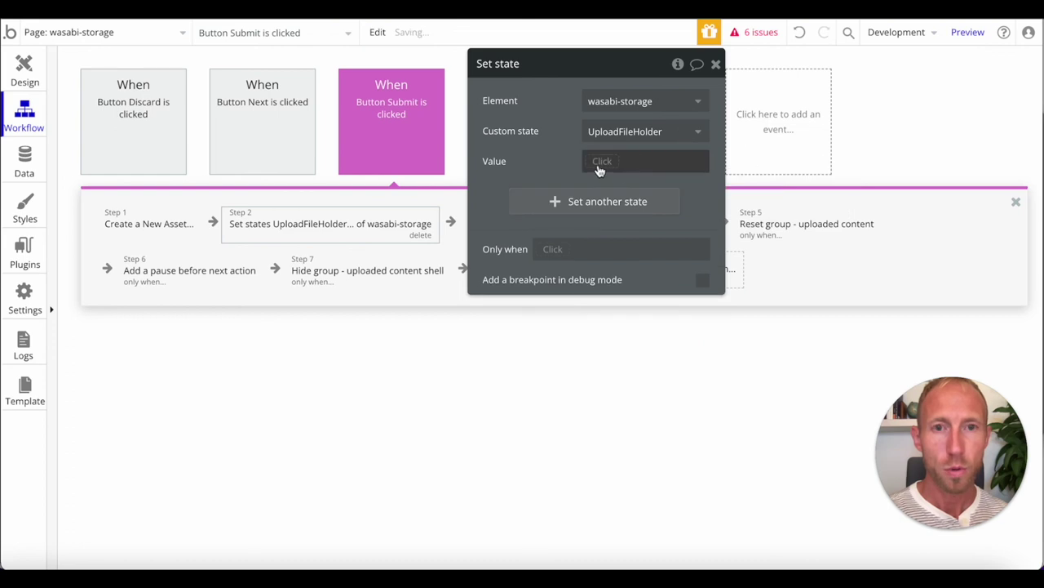
Set the UploadFileHolder state's value to wasabi-storage's UploadFileHolder:minus item Parent group's File (Wasabi), and close the action's settings.
left_click(600, 163)
type("wa")
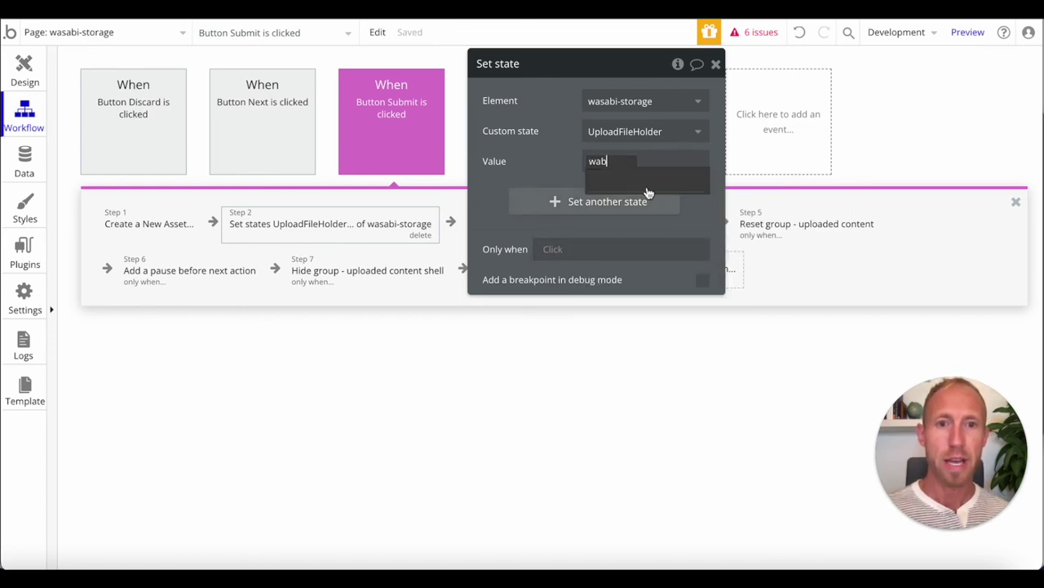
left_click(641, 274)
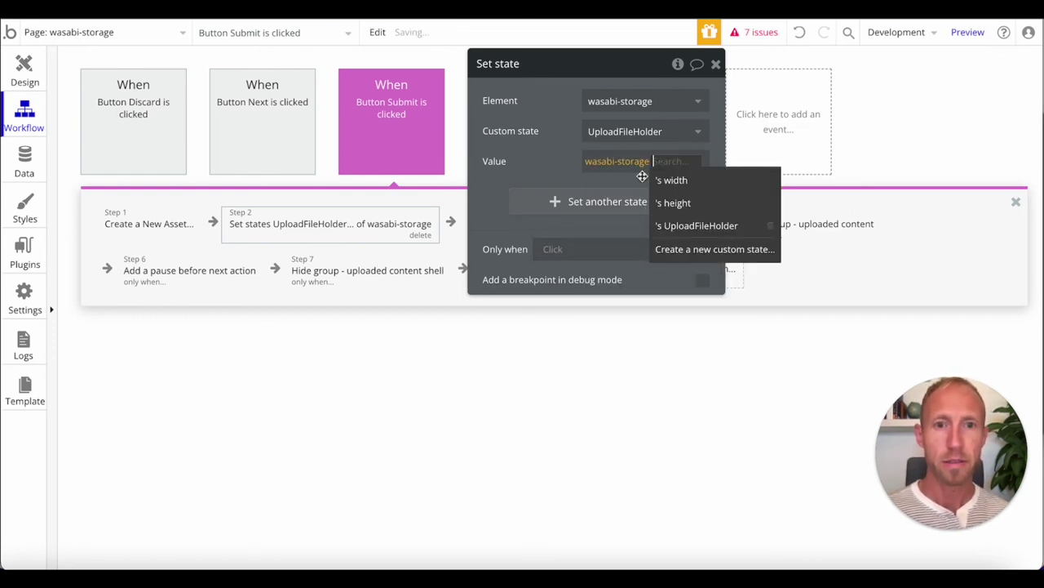
left_click(706, 225)
left_click(678, 177)
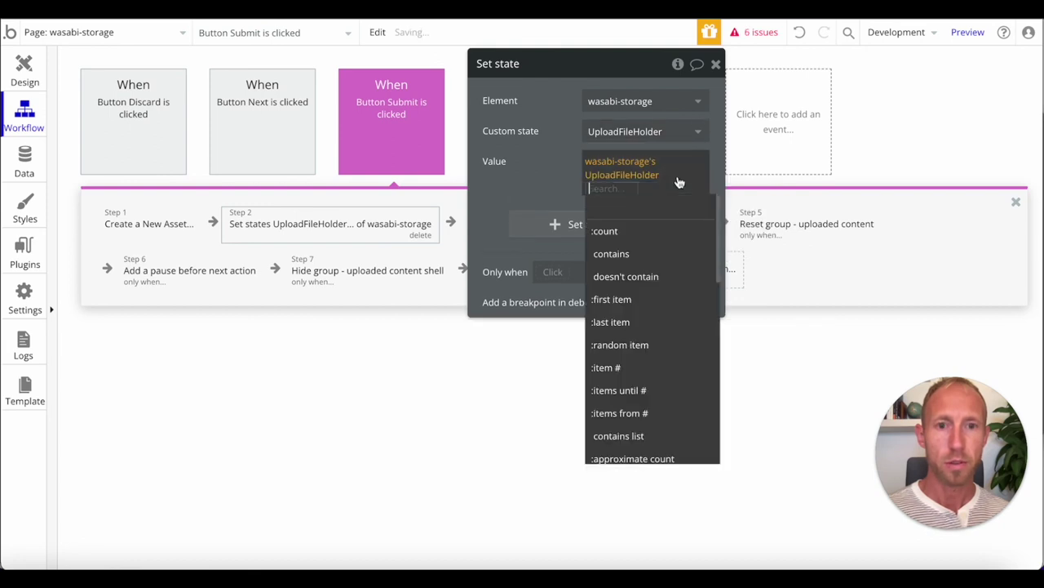
type("mi")
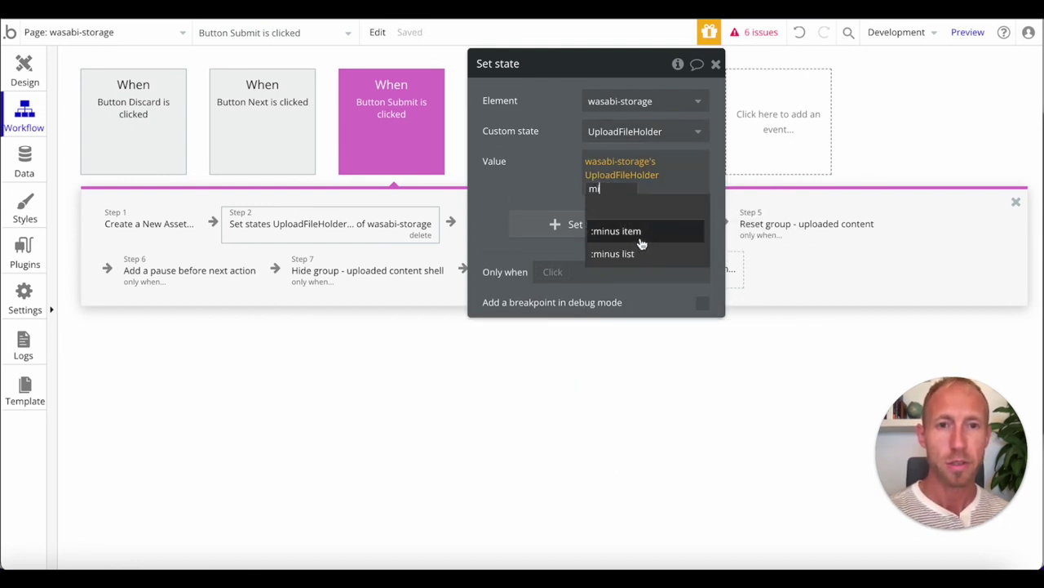
left_click(642, 237)
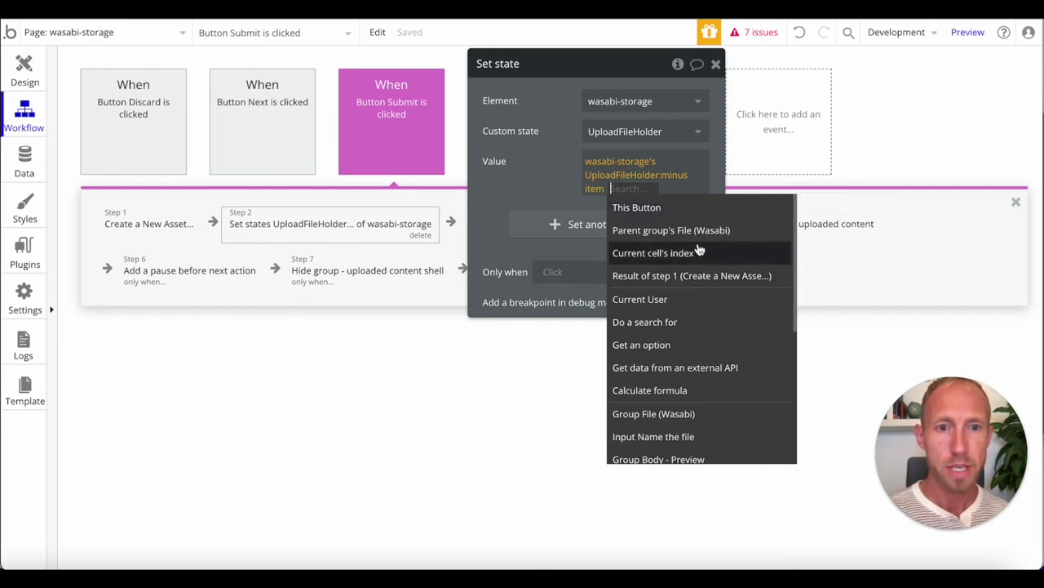
left_click(697, 232)
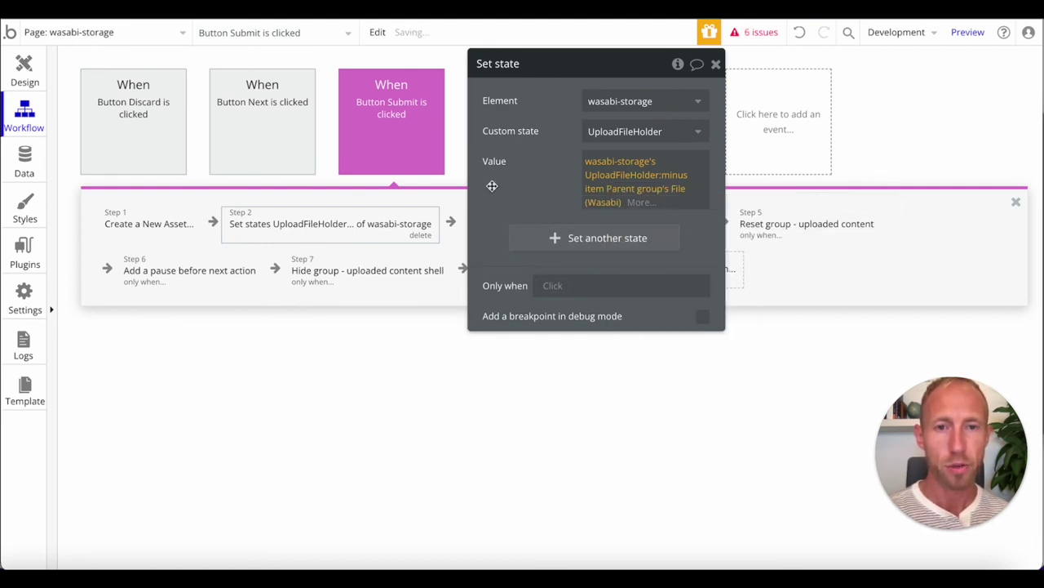
left_click_drag(613, 64, 762, 83)
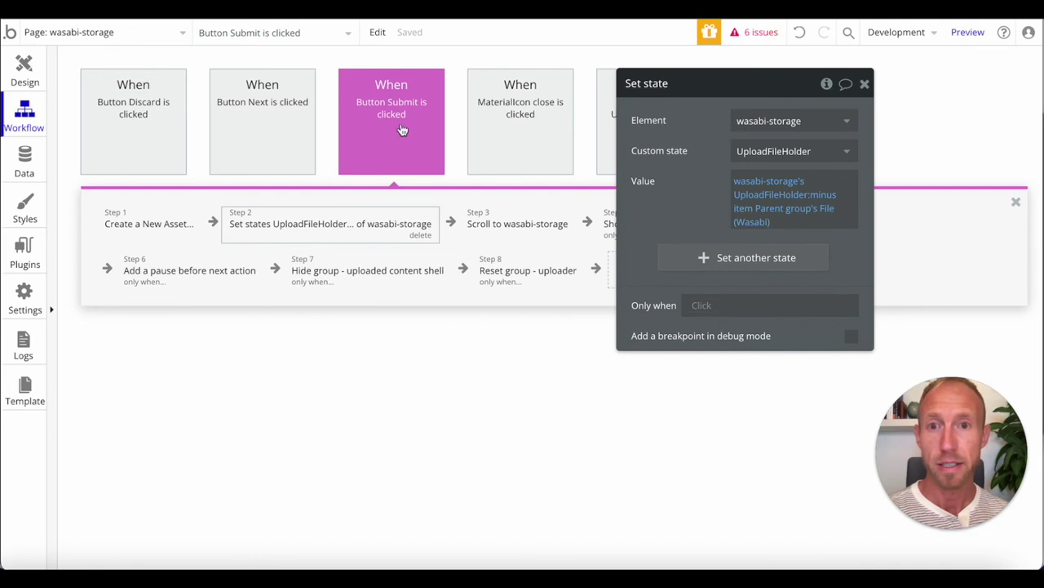
left_click(865, 85)
Compare the UploadFileHolder Set state action in the Button Discard workflow with the one in the Button Submit workflow.
left_click(154, 118)
left_click(184, 240)
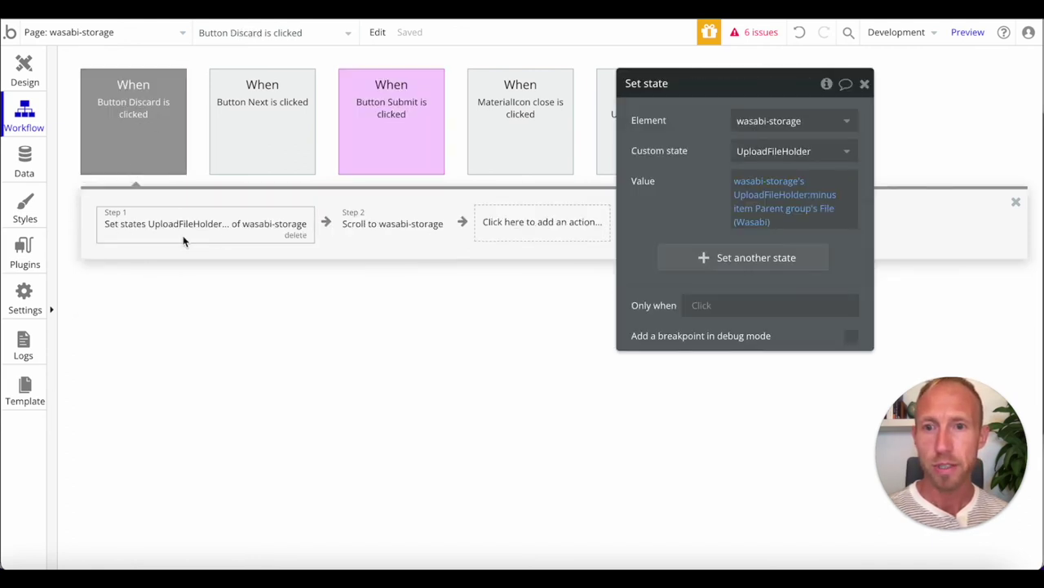
left_click(387, 230)
left_click(220, 241)
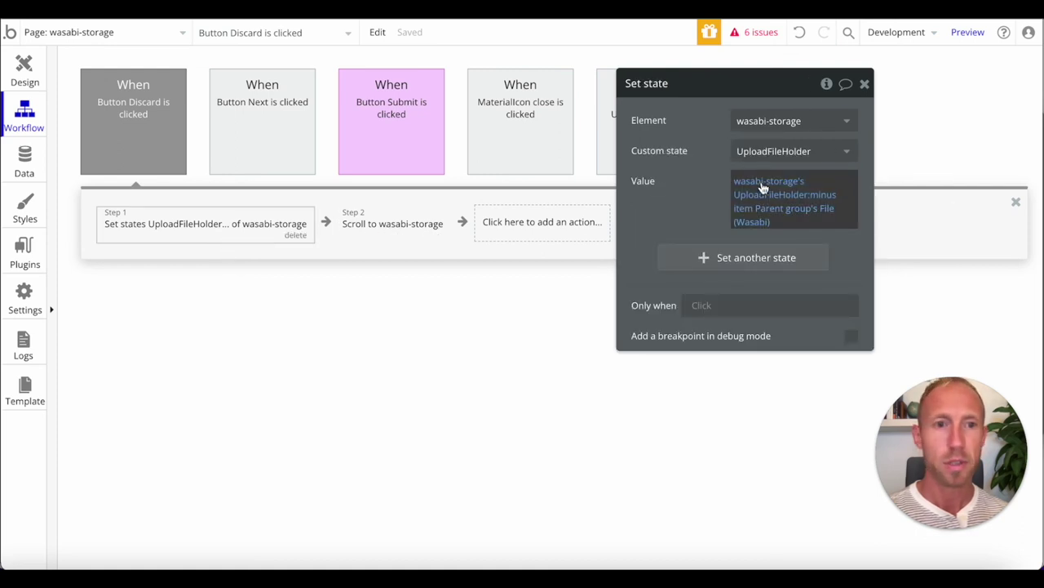
left_click(363, 122)
left_click(350, 233)
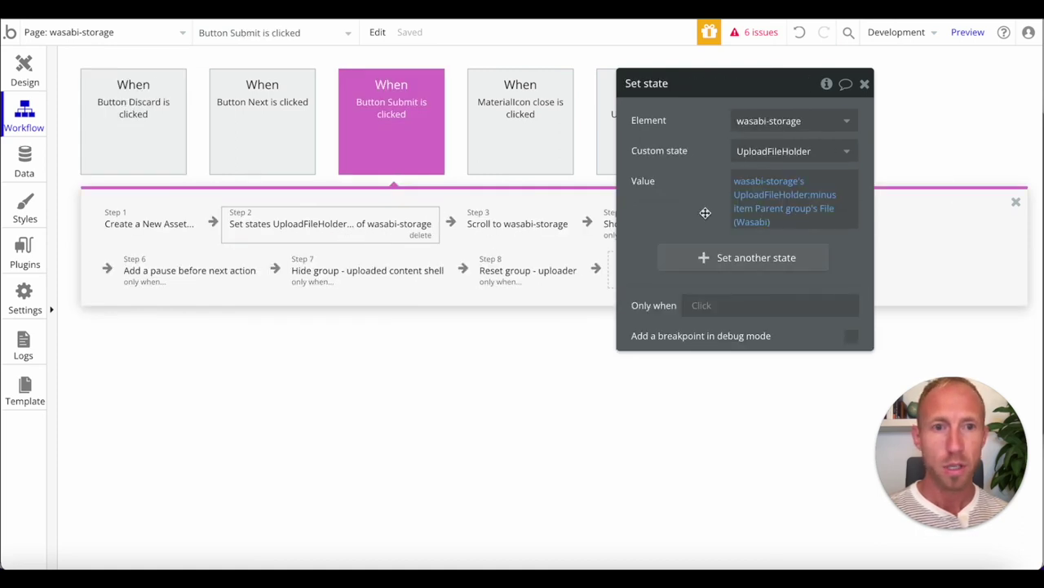
Review the Button Submit workflow's Scroll to wasabi-storage action and return to its Set state action.
left_click(529, 215)
left_click_drag(758, 92, 283, 37)
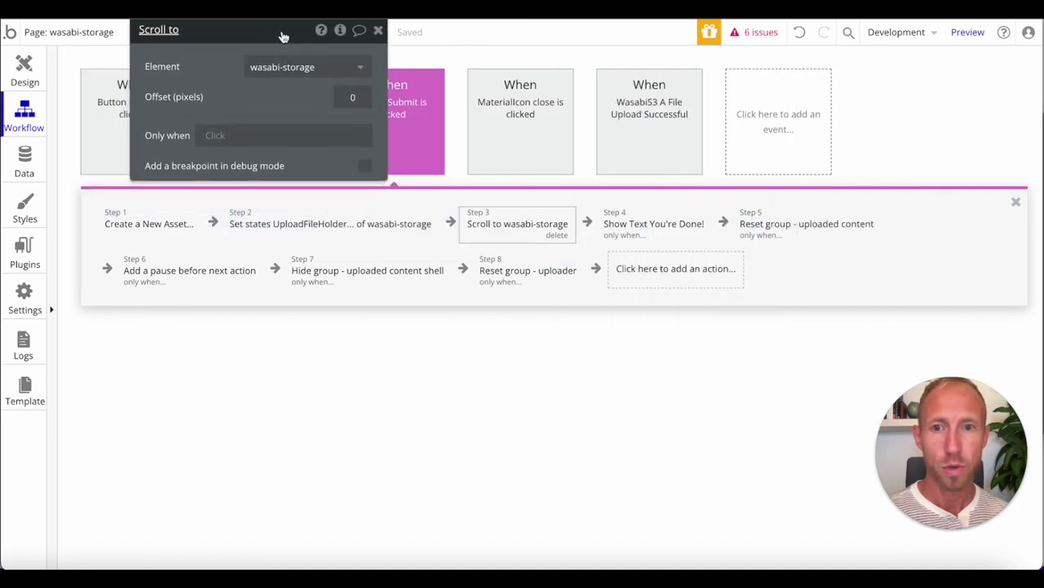
left_click(517, 224)
left_click(305, 268)
left_click(302, 233)
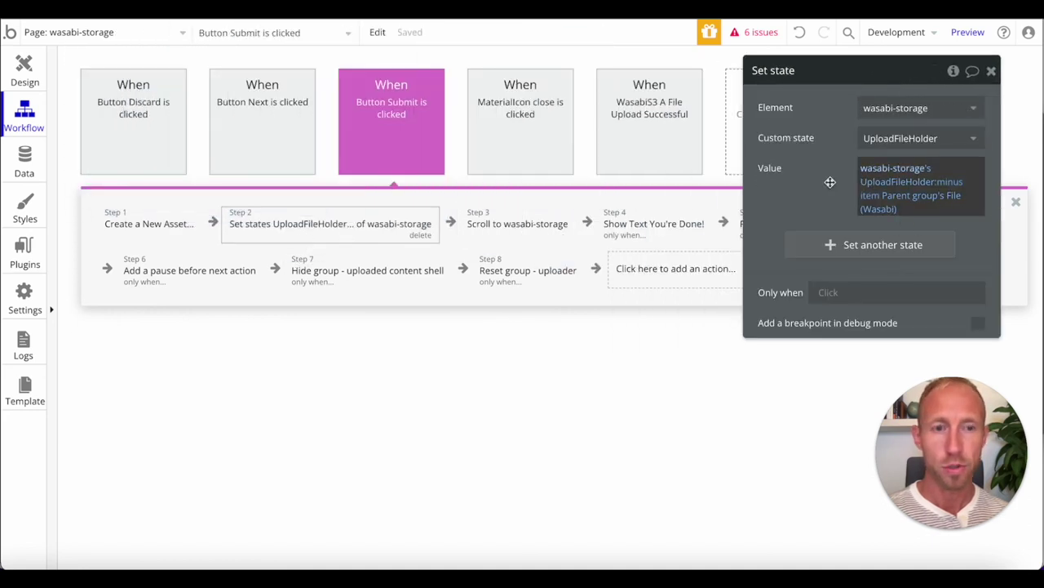
Examine the WasabiFileURL field in the Button Submit workflow's Create a New Asset action without changing it.
left_click(142, 229)
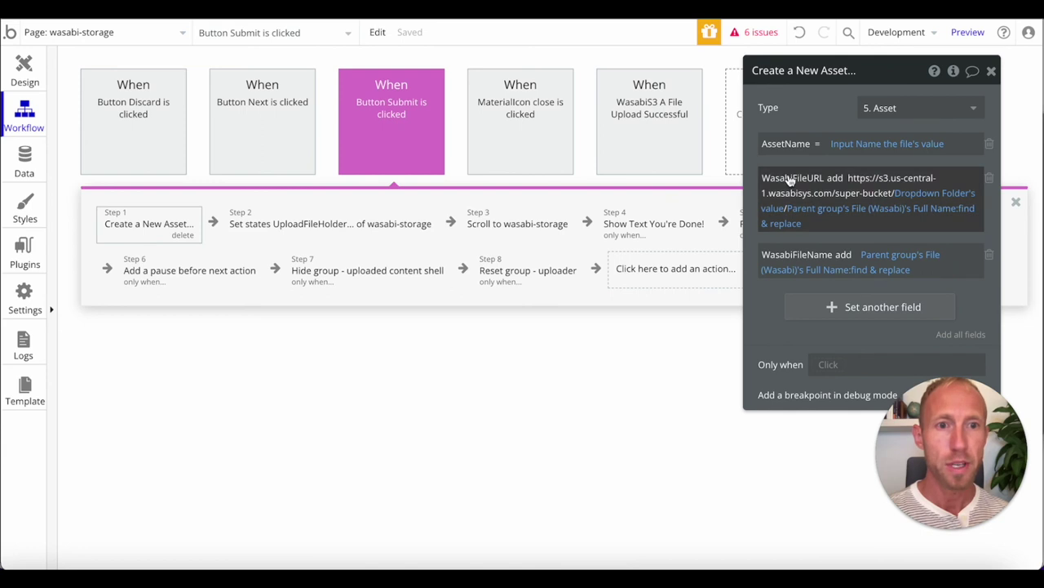
left_click(805, 181)
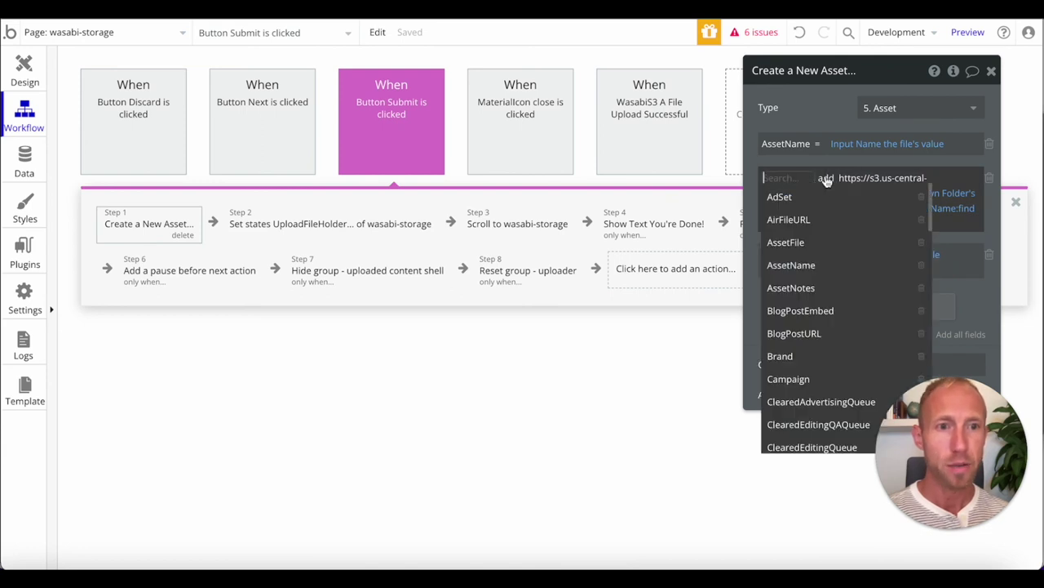
left_click(767, 165)
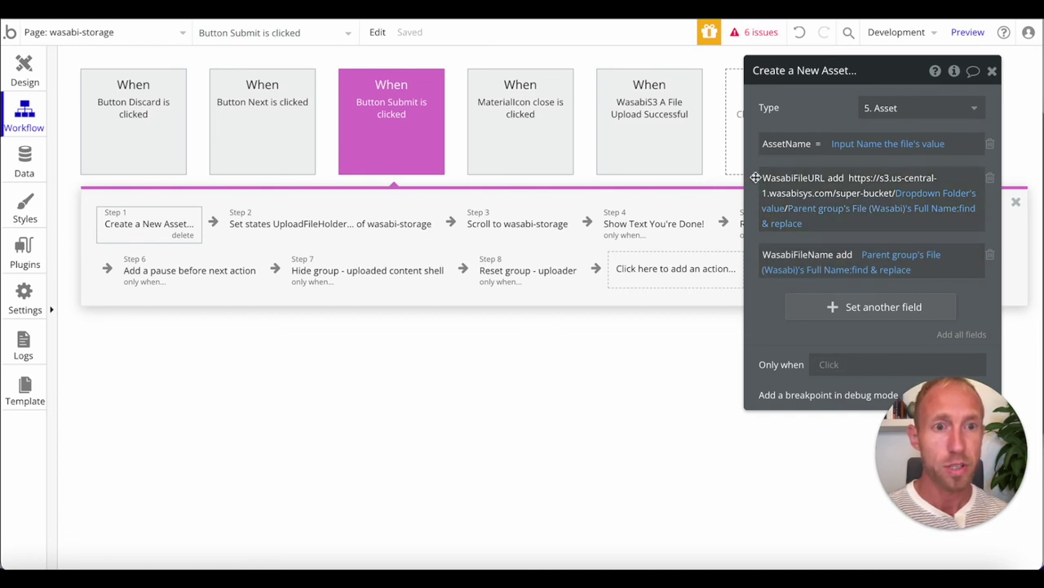
Try adding an AssetFile field to the Create a New Asset action, and delete the added field.
left_click(832, 316)
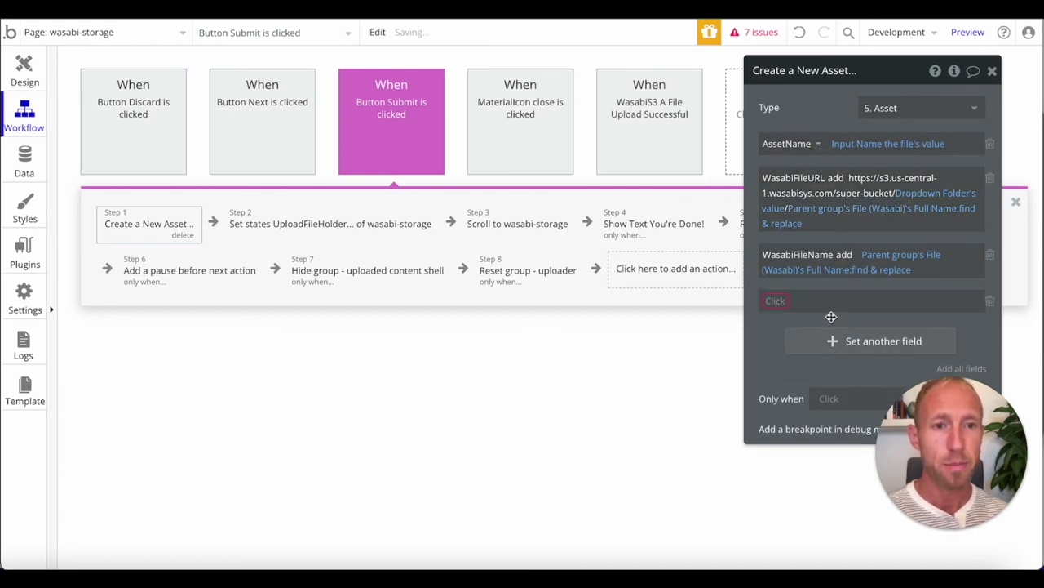
left_click(767, 303)
left_click(795, 364)
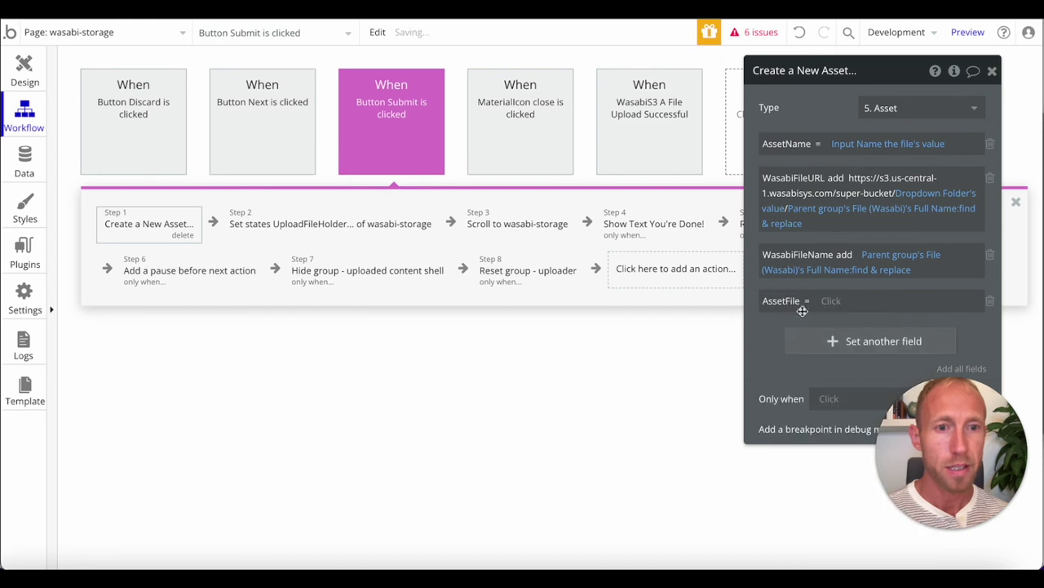
left_click(828, 308)
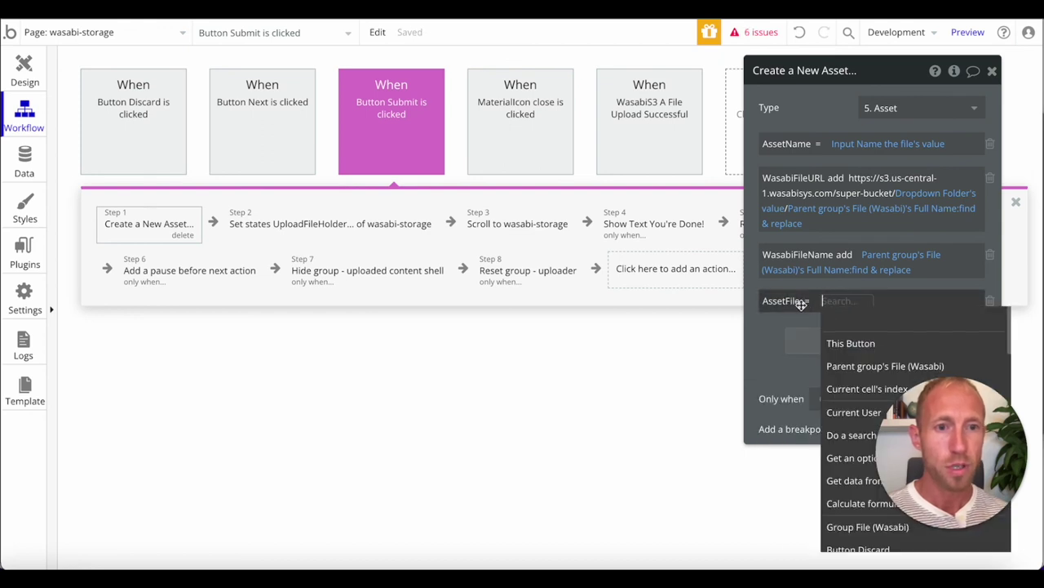
left_click(990, 300)
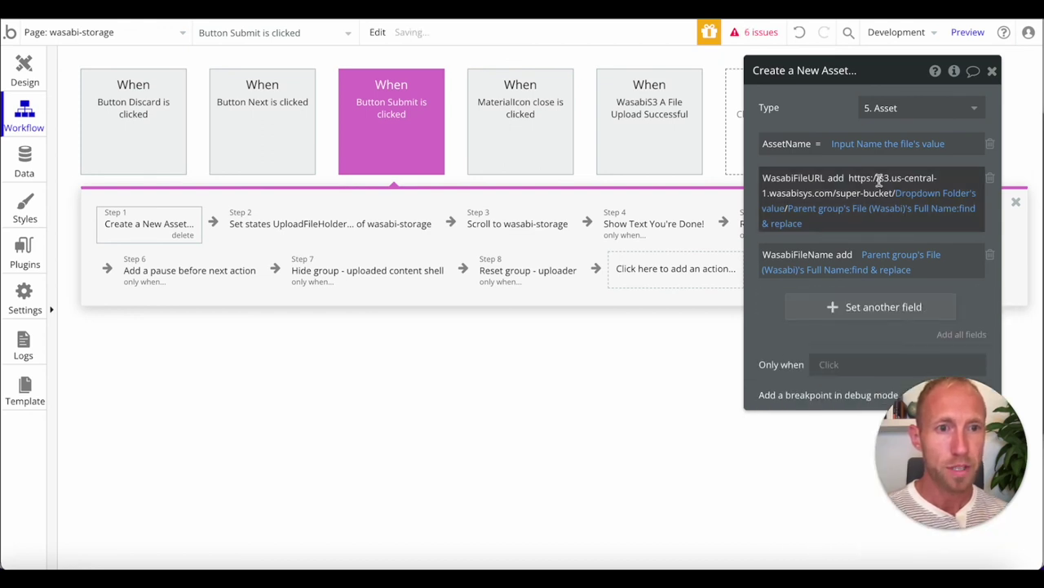